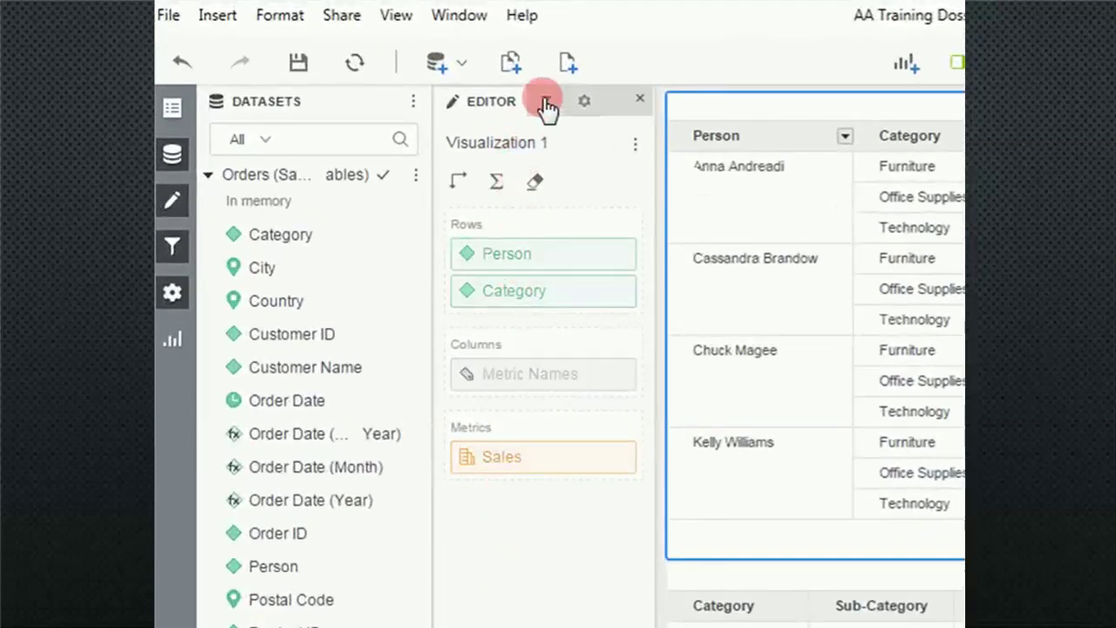
Step: Show Chapter 1's filters, with Order Date (Year) including 2011 through 2014
left_click(547, 105)
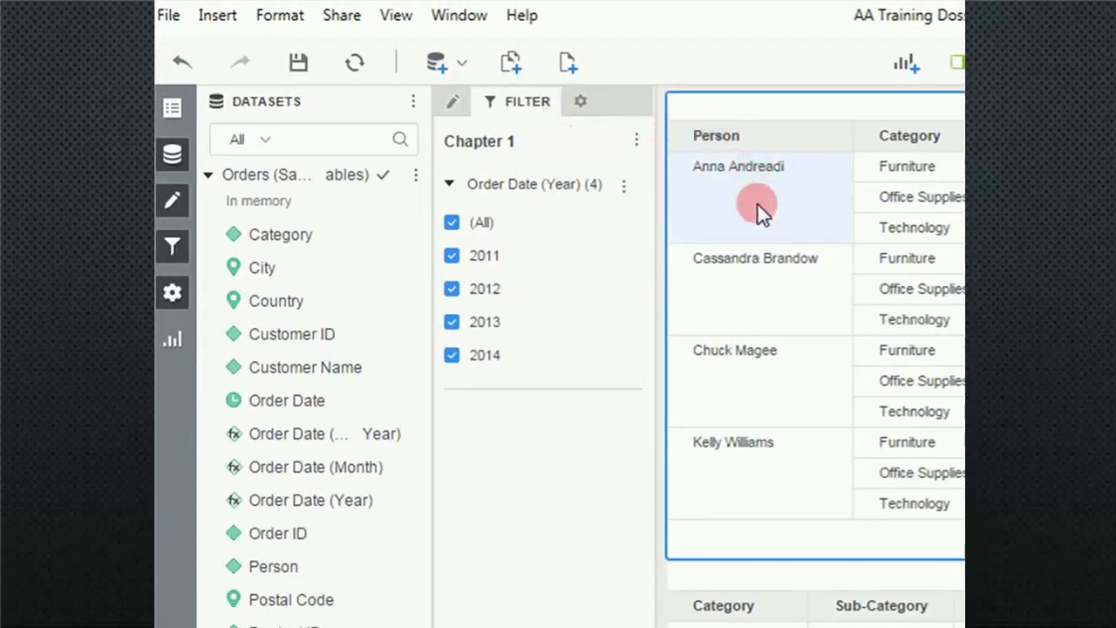
right_click(782, 201)
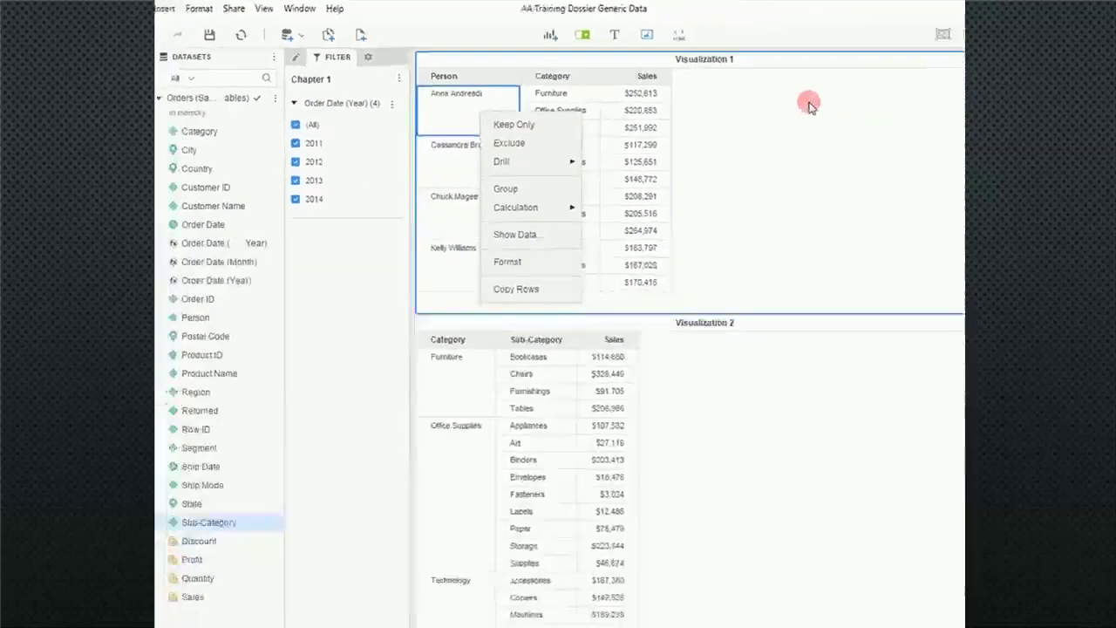
Step: Review Visualization 1's filter editor without changes, then add a new empty filter above the grids
left_click(809, 104)
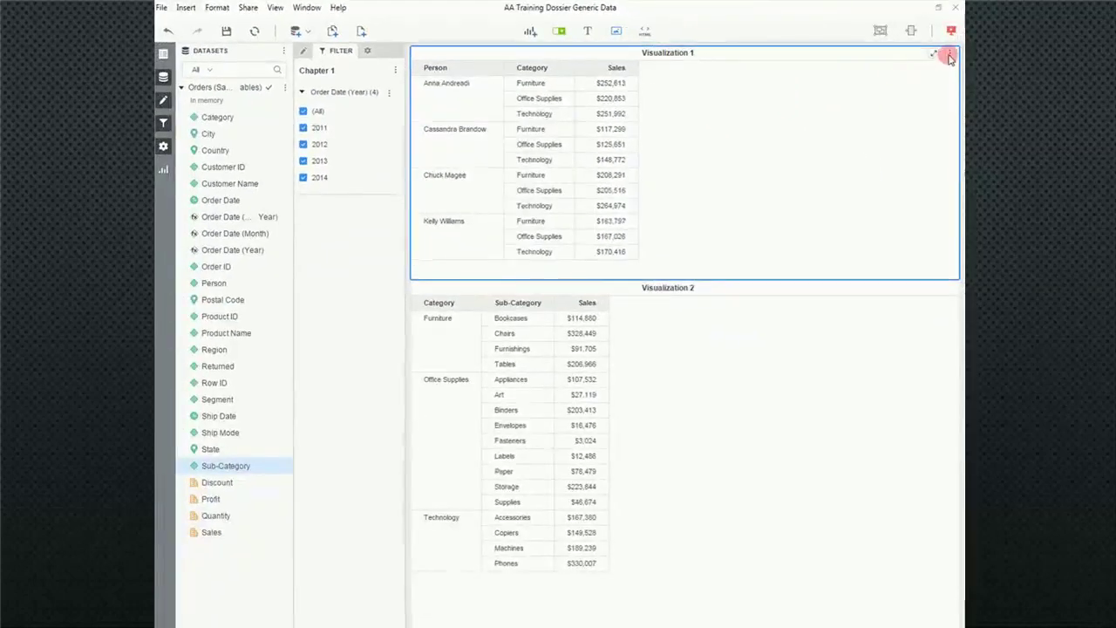
left_click(1020, 65)
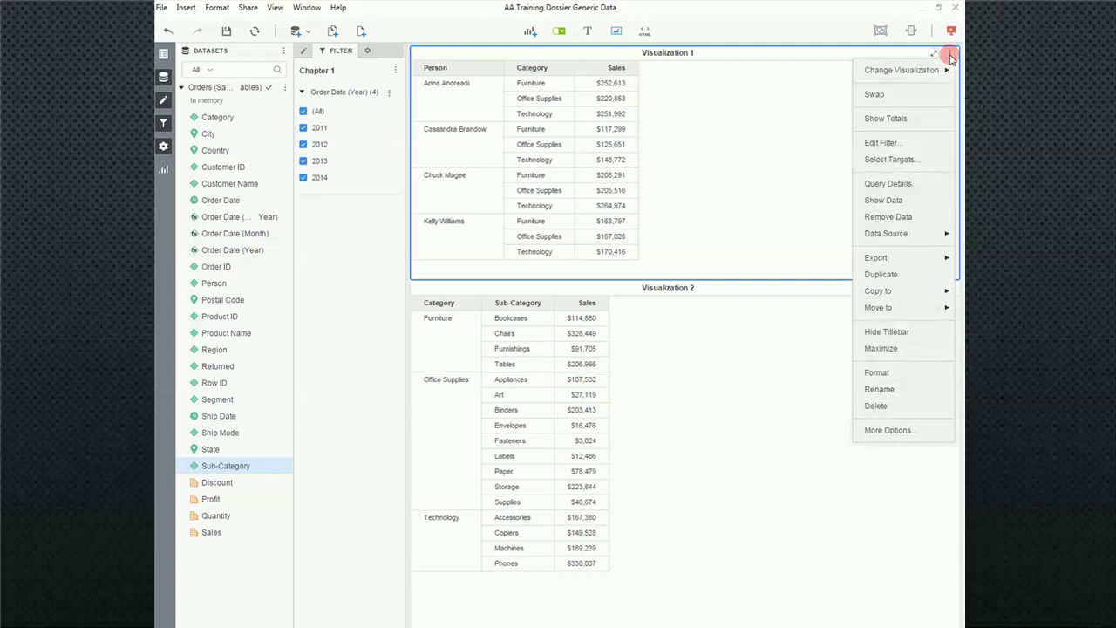
left_click(889, 144)
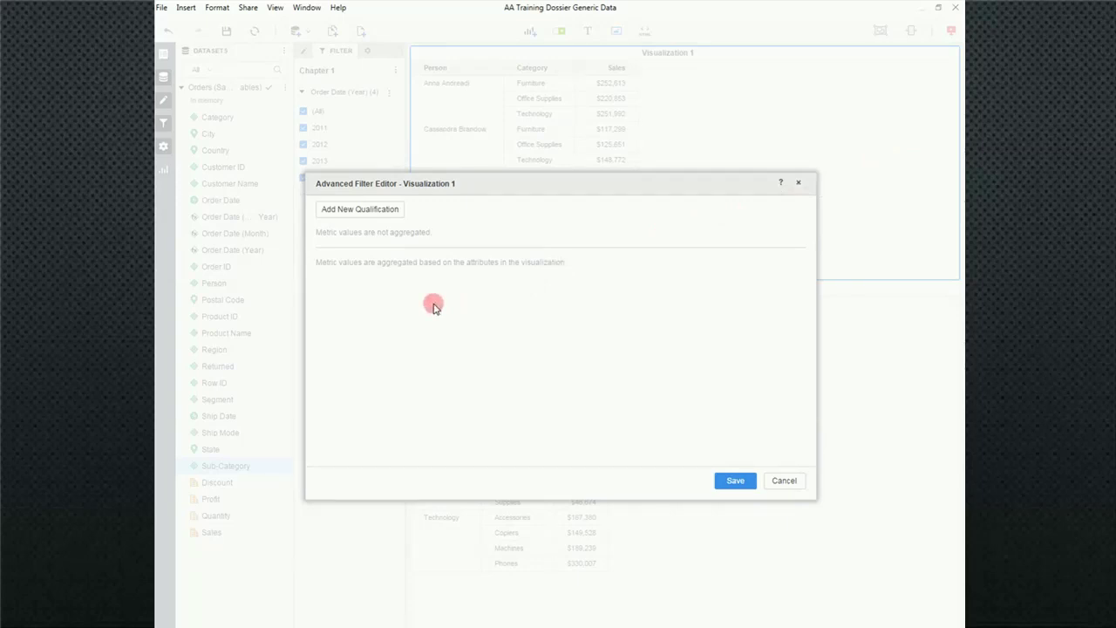
left_click(798, 183)
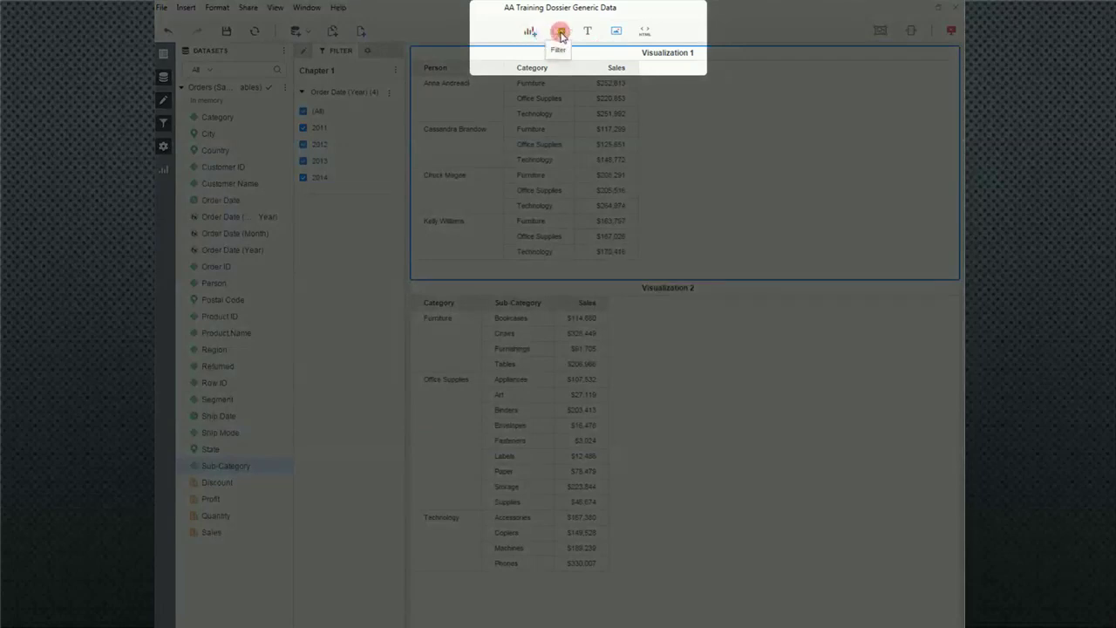
left_click(560, 33)
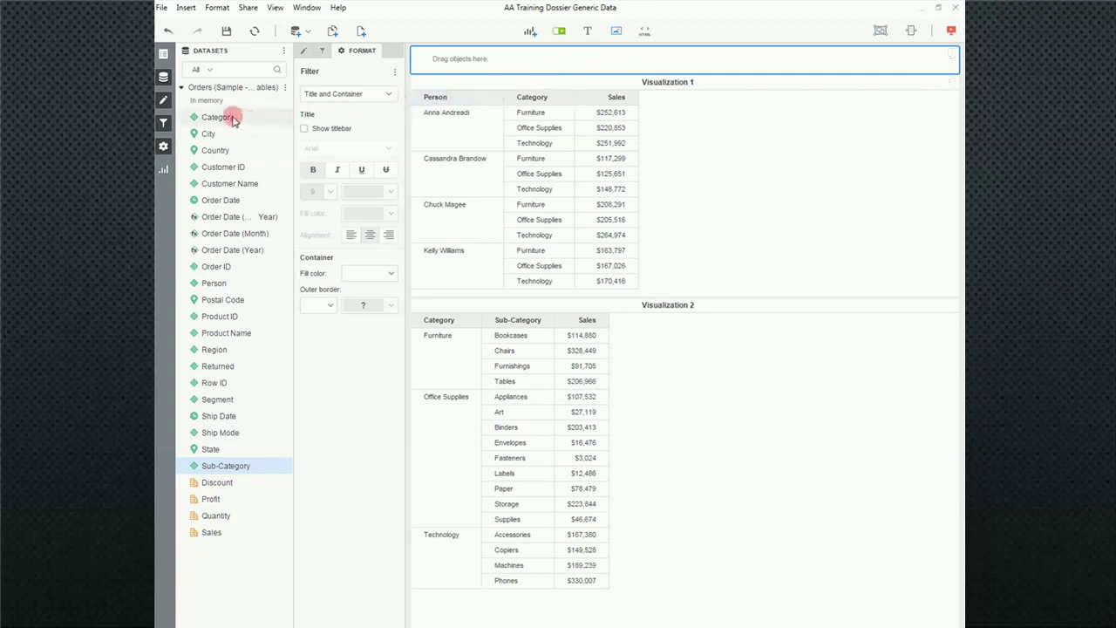
Step: Drag Category into the empty filter to list (All), Furniture, Office Supplies and Technology
left_click_drag(220, 116, 614, 58)
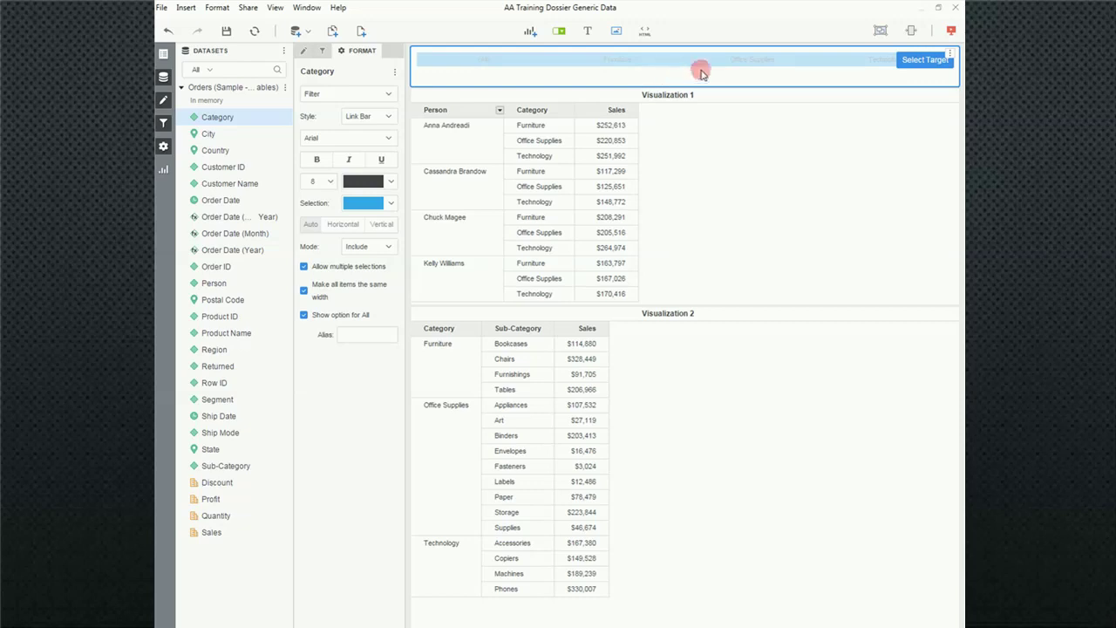
left_click(913, 61)
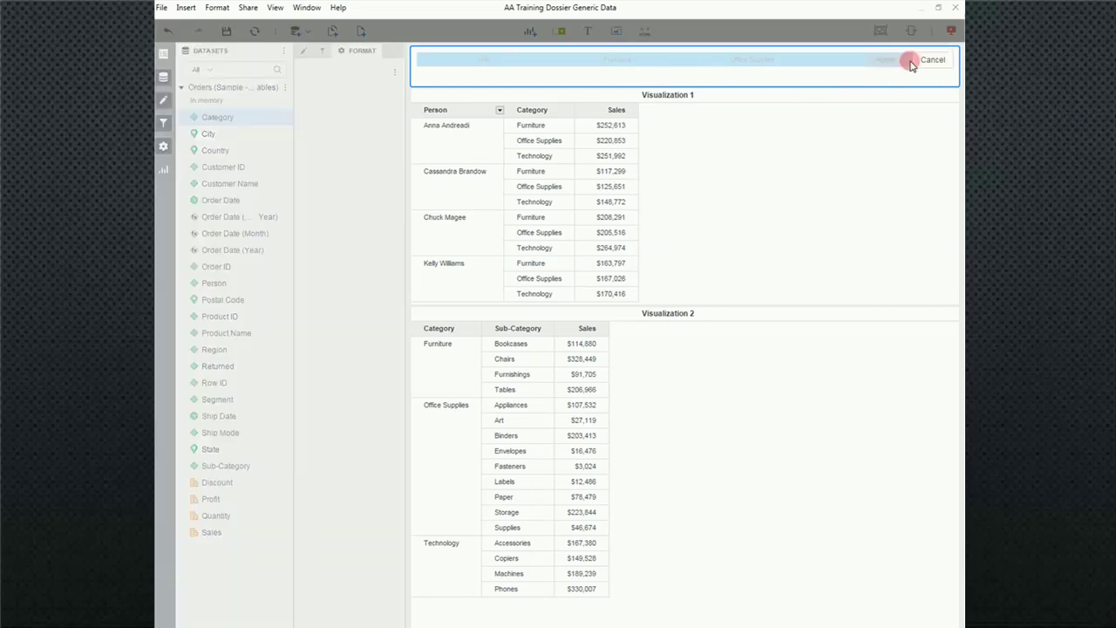
Step: Target Visualization 1 with the Category filter and deselect Furniture
left_click(671, 160)
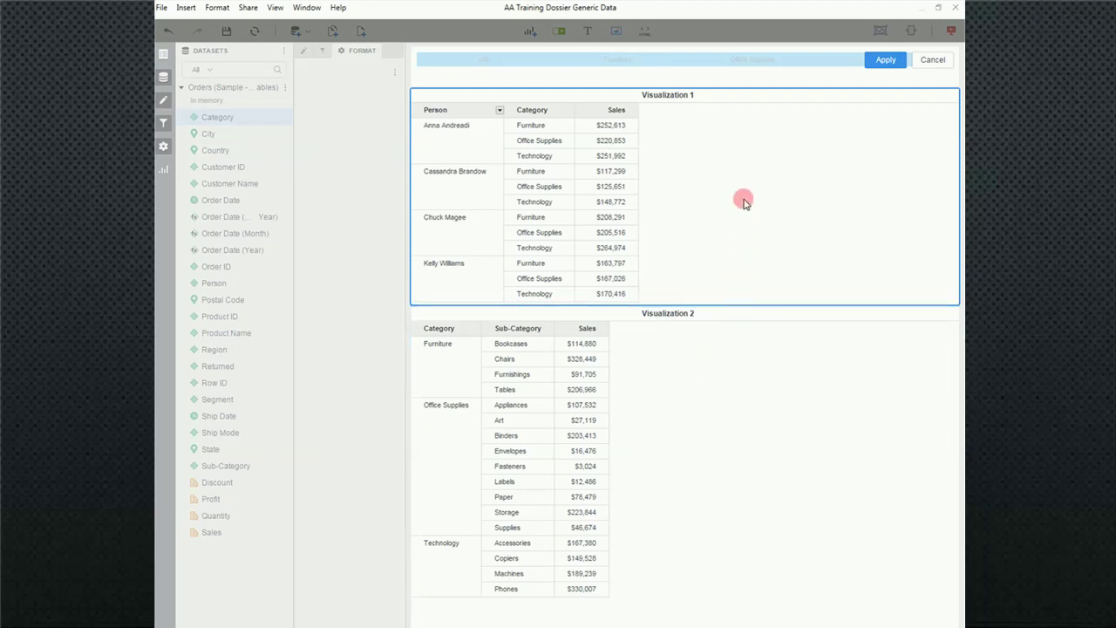
left_click(884, 60)
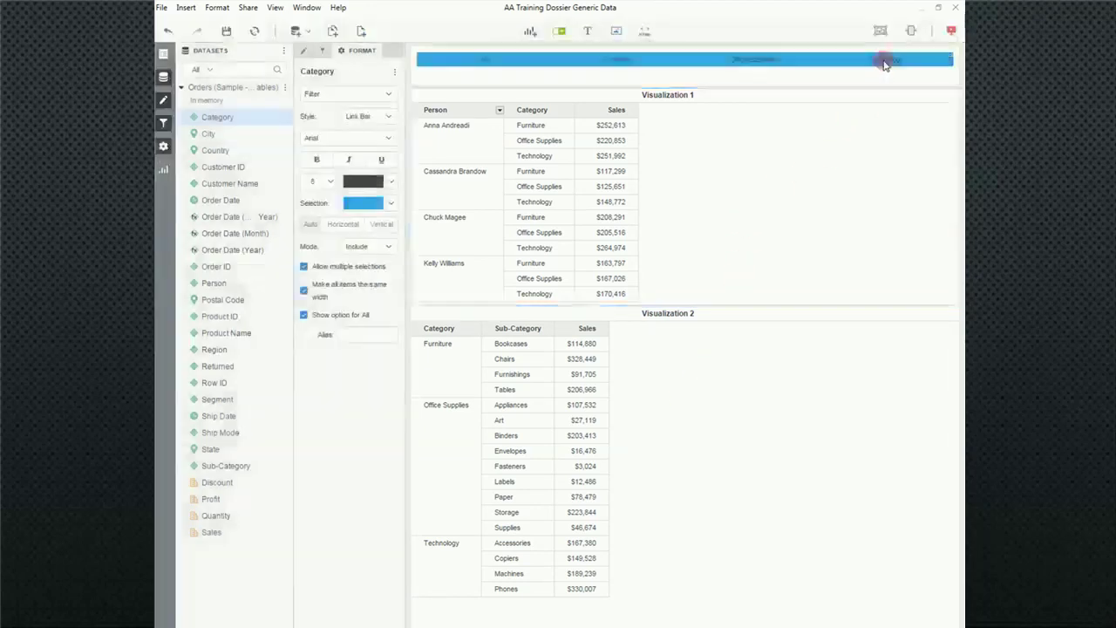
left_click(618, 60)
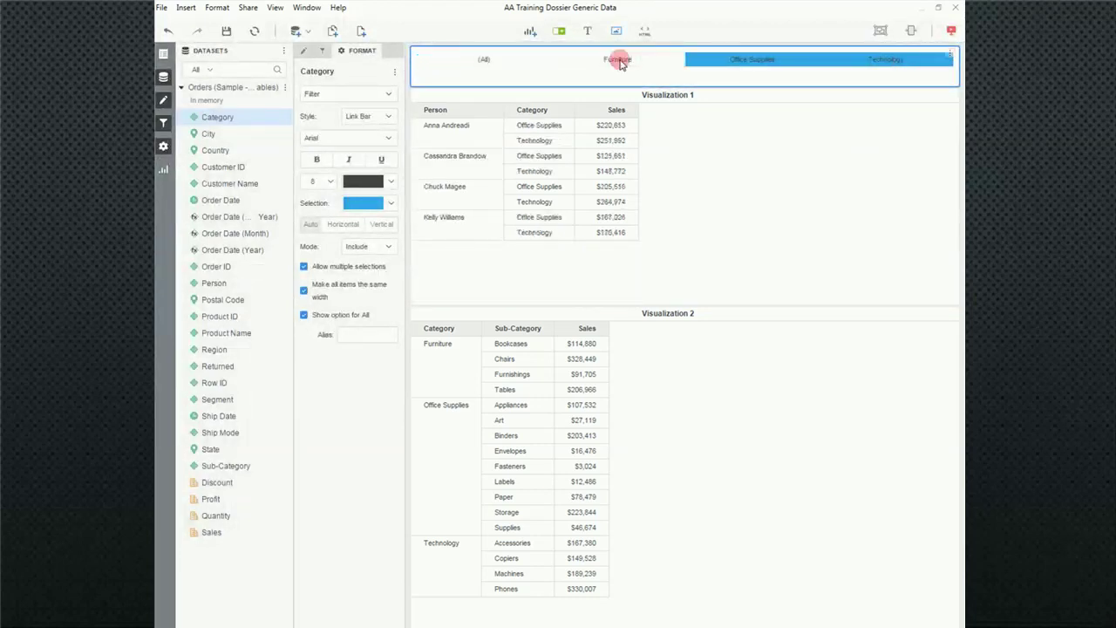
Step: Add Visualization 2 as a second target of the Category filter and apply
left_click(951, 58)
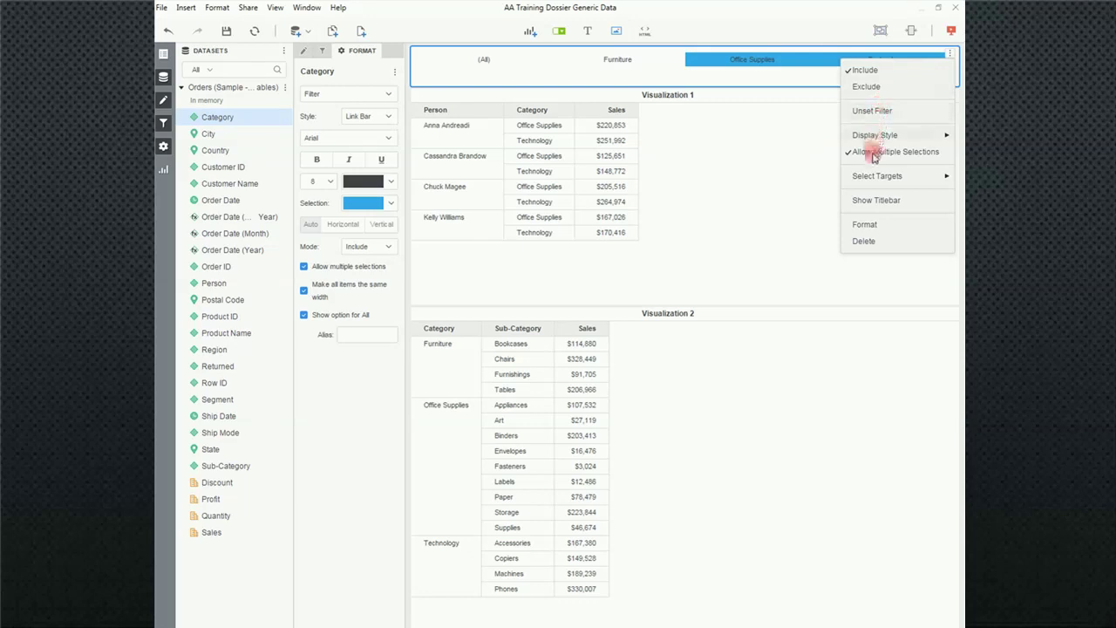
mouse_move(861, 176)
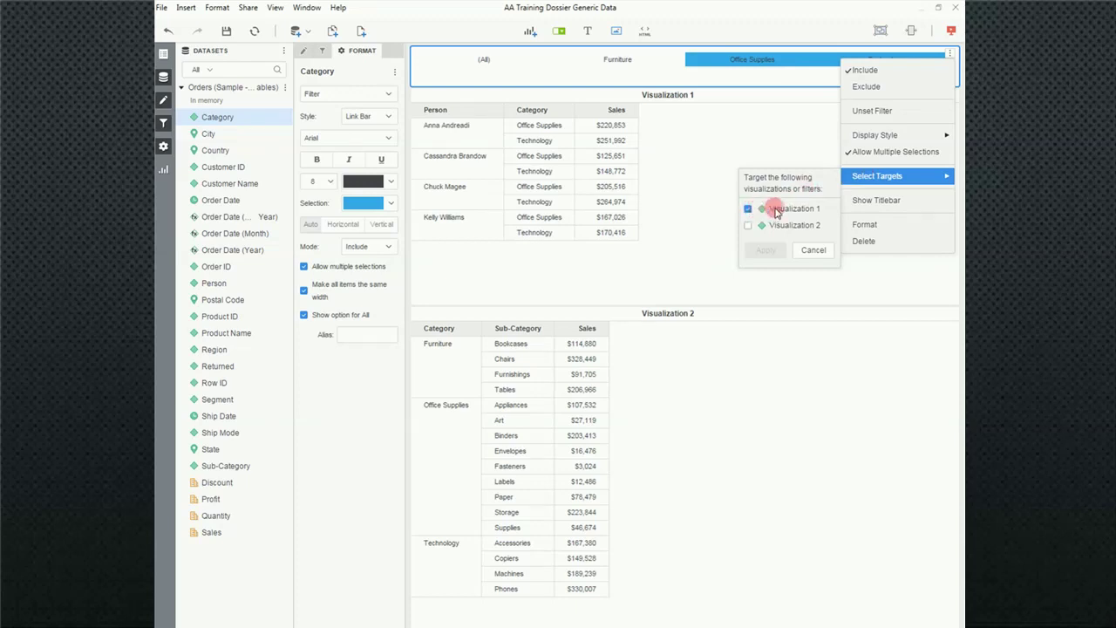
left_click(748, 230)
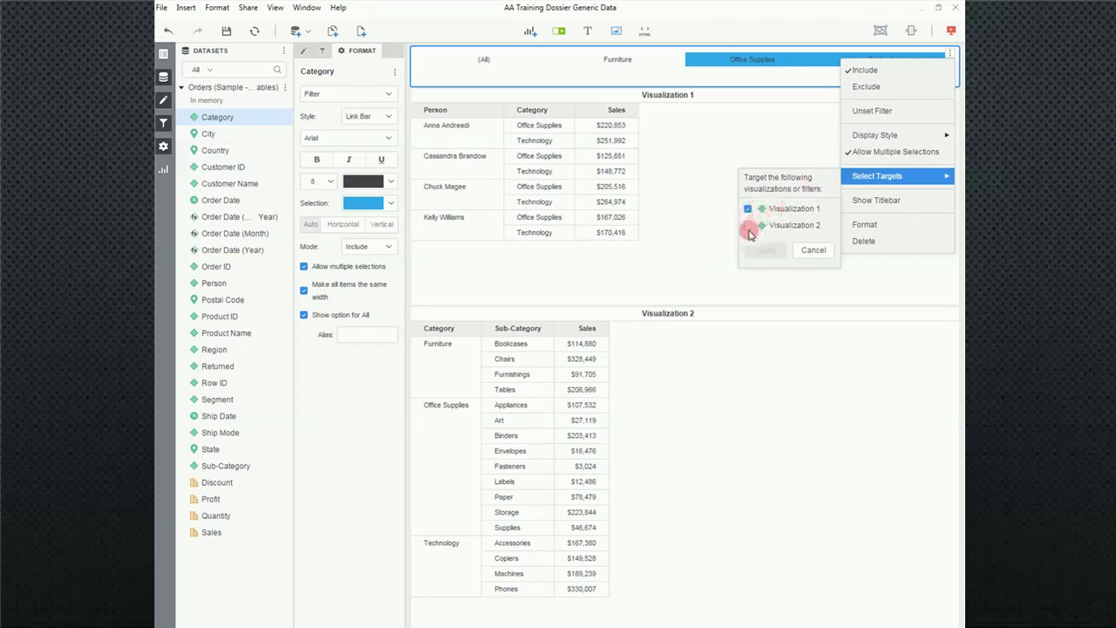
left_click(748, 226)
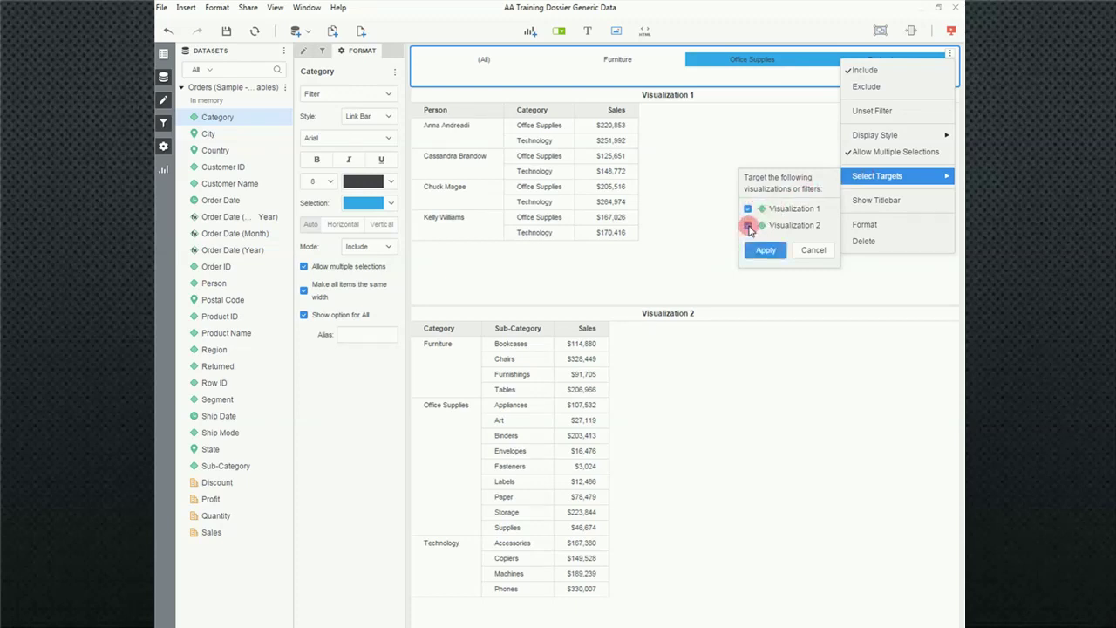
left_click(763, 249)
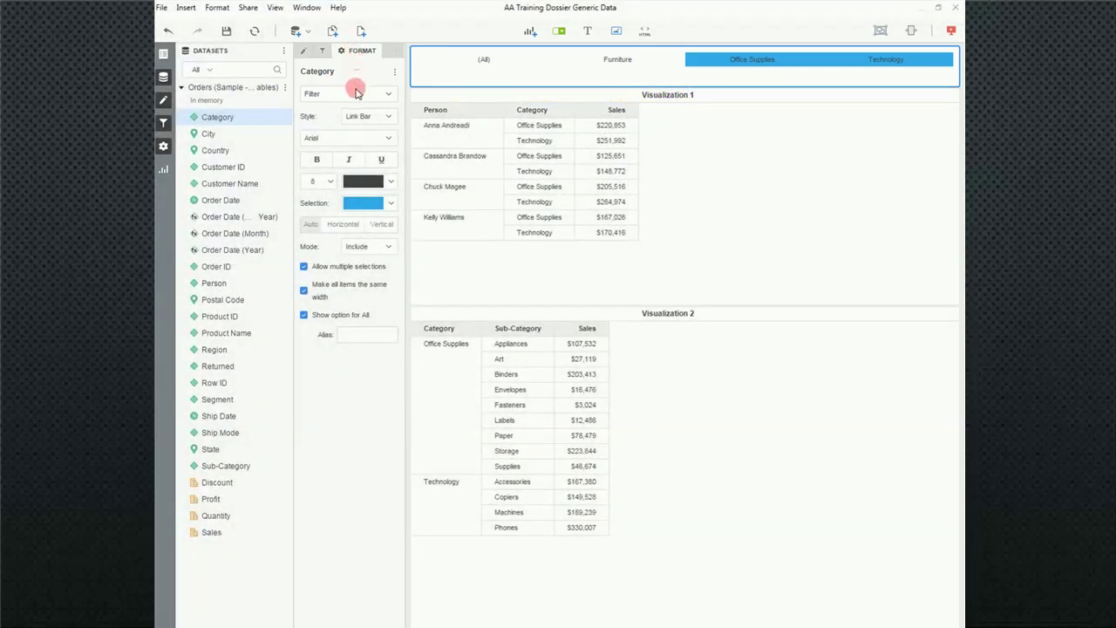
left_click(549, 67)
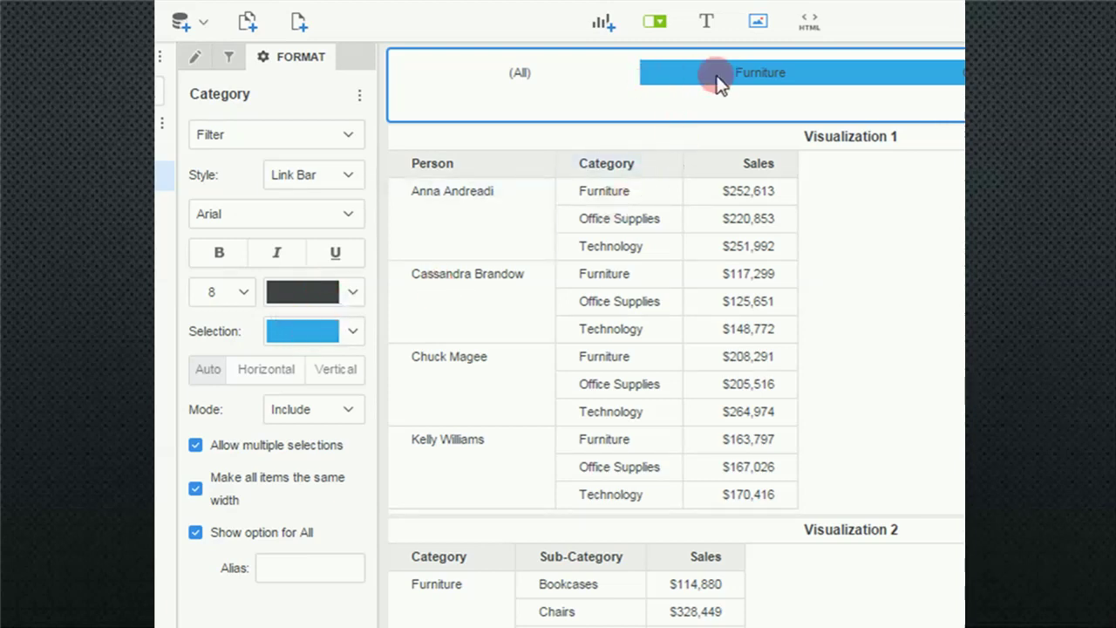
left_click(763, 73)
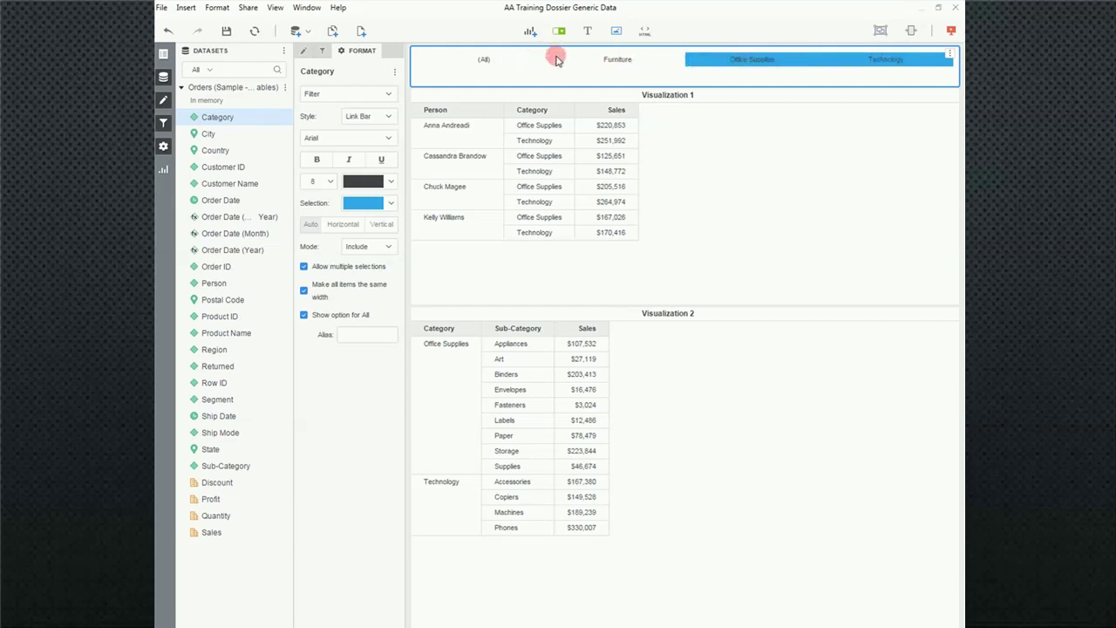
left_click_drag(556, 59, 421, 157)
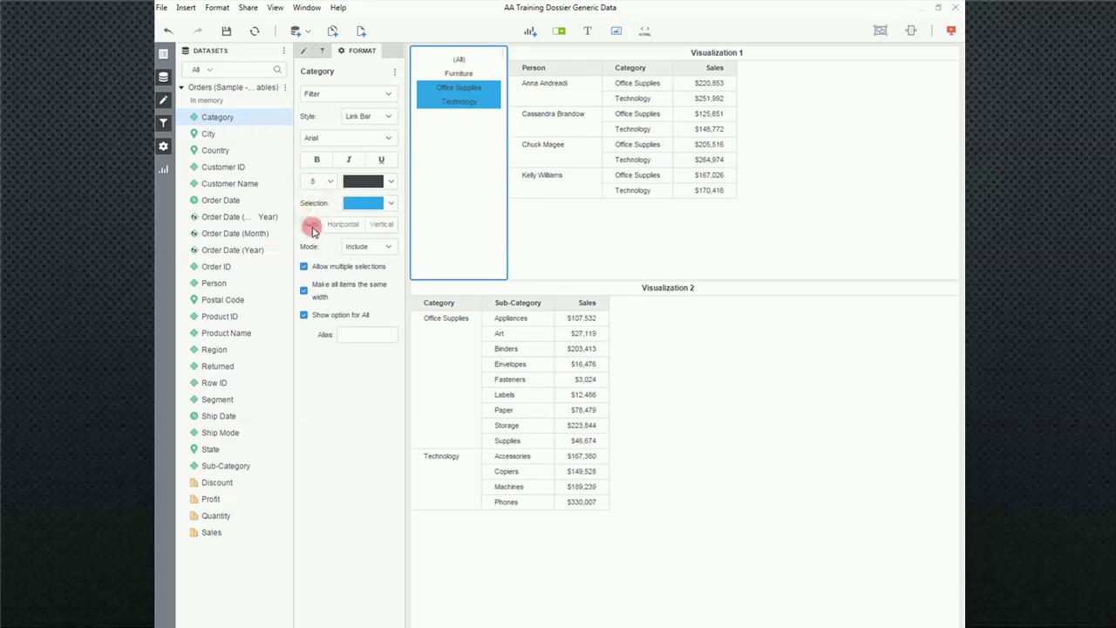
left_click(388, 224)
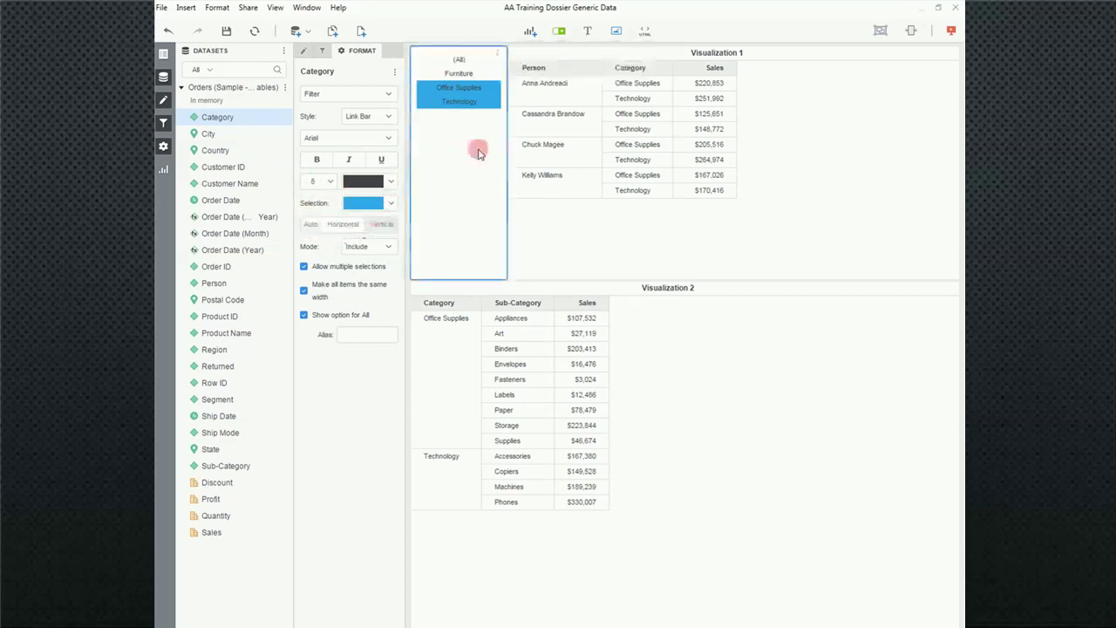
left_click_drag(450, 175, 606, 131)
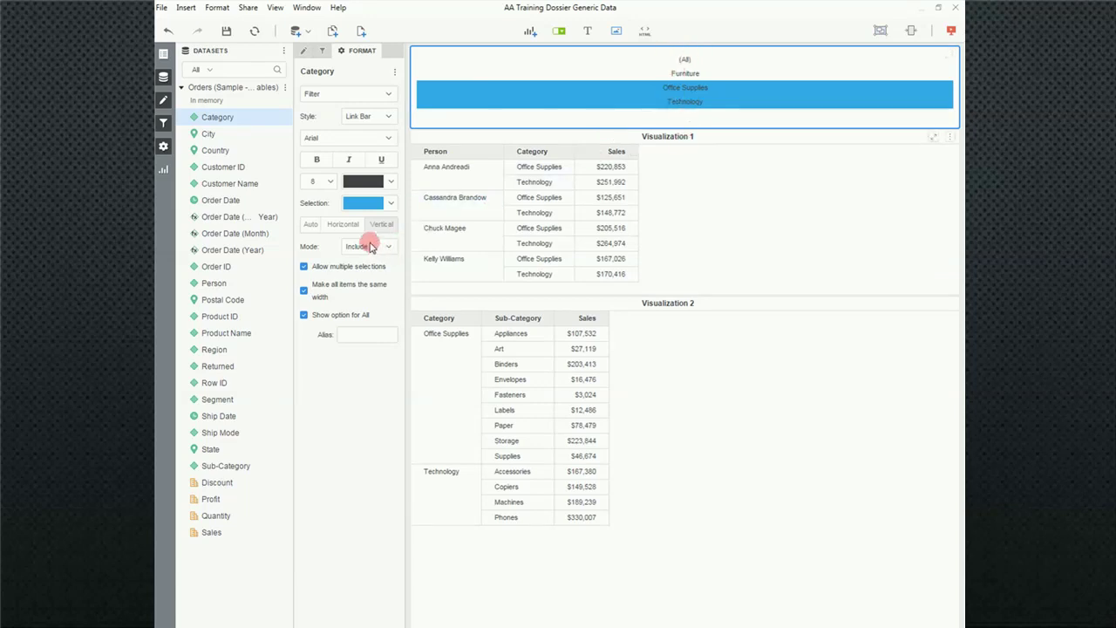
left_click(346, 227)
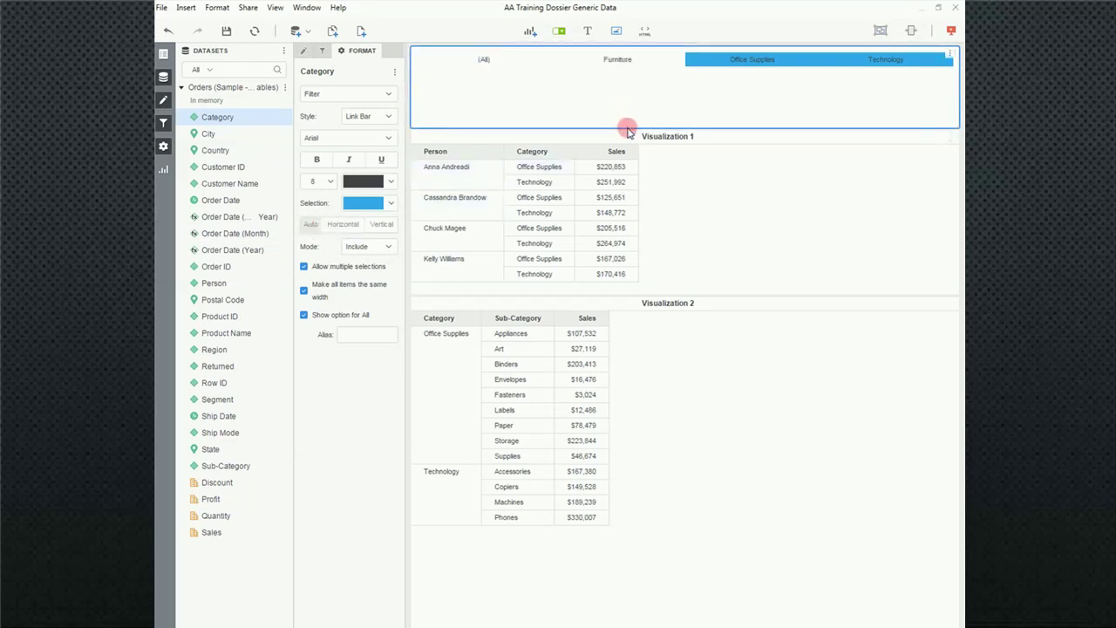
left_click_drag(627, 129, 633, 83)
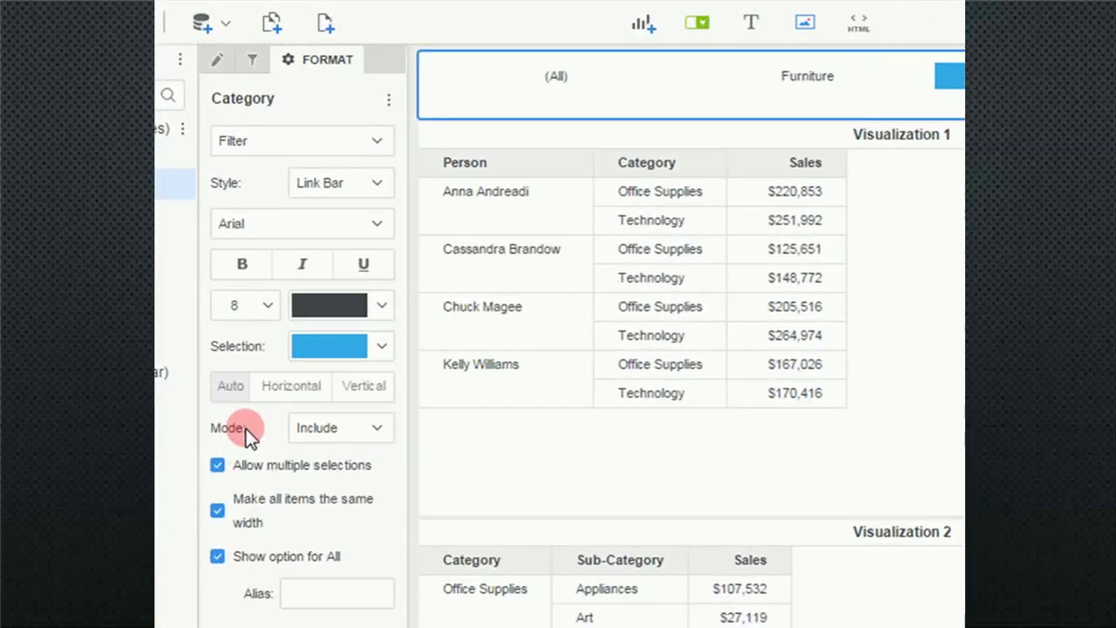
left_click(381, 426)
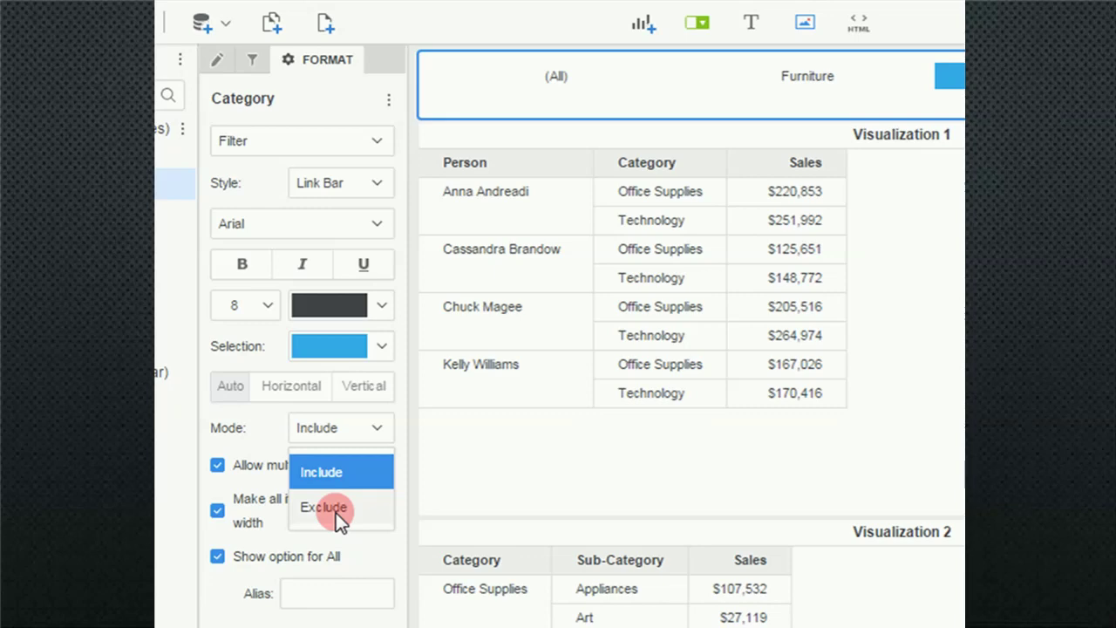
left_click(269, 428)
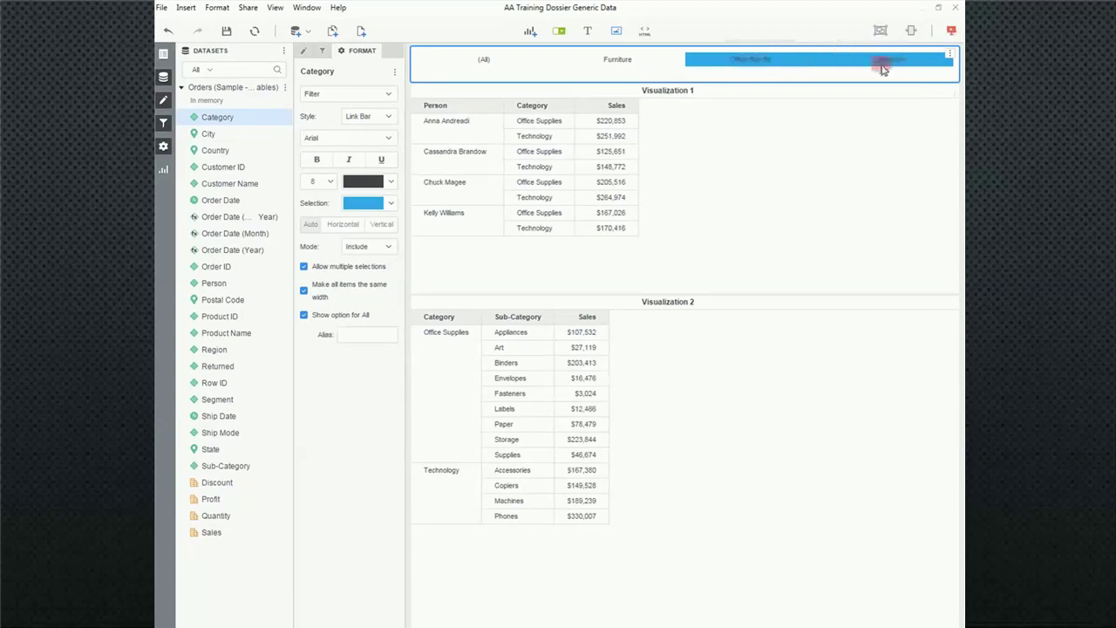
left_click(756, 61)
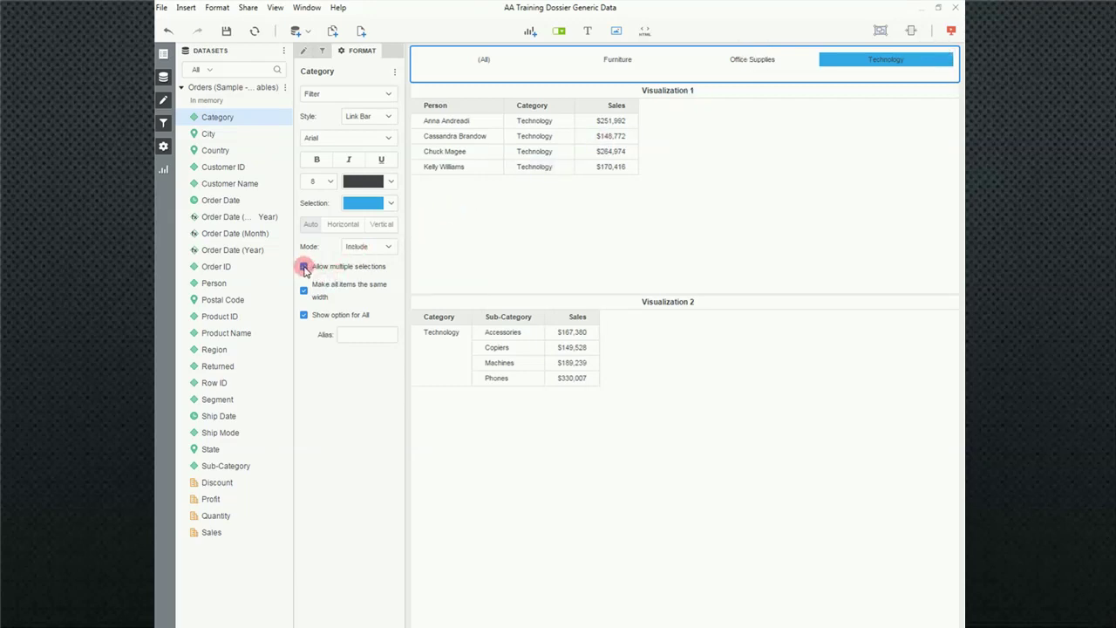
Step: Switch the Category filter to single selection, trying Office Supplies, Furniture, then (All)
left_click(304, 267)
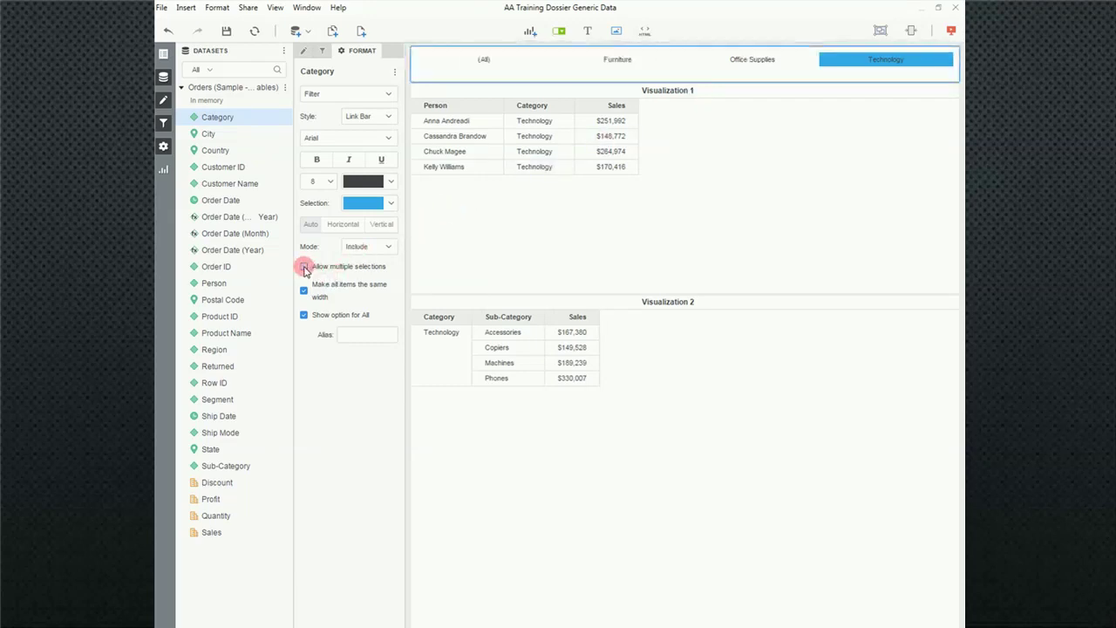
left_click(757, 61)
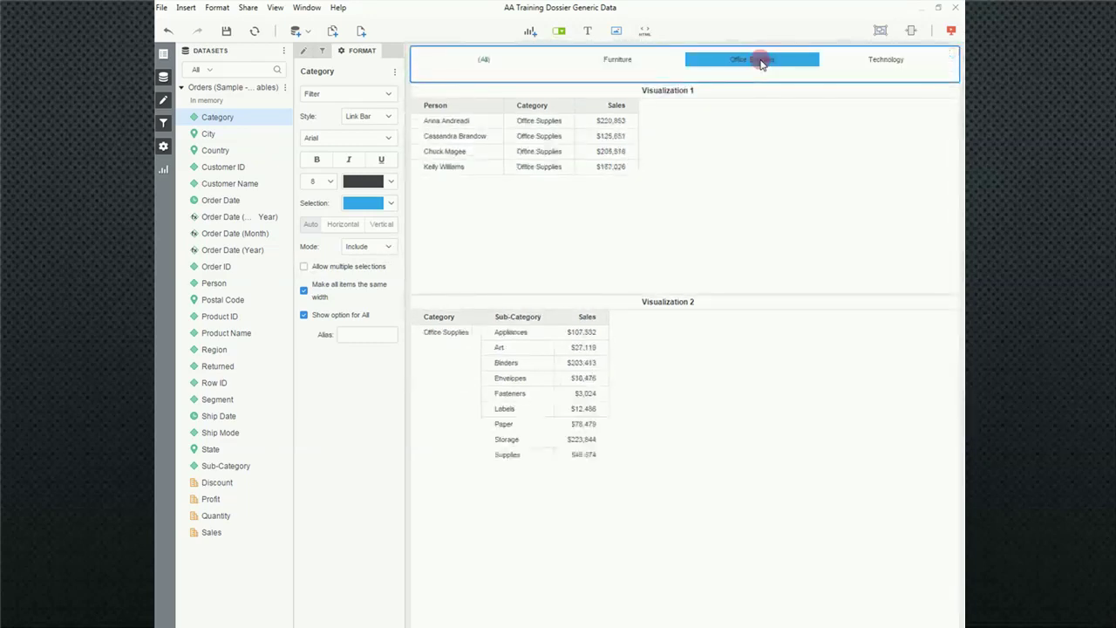
left_click(606, 68)
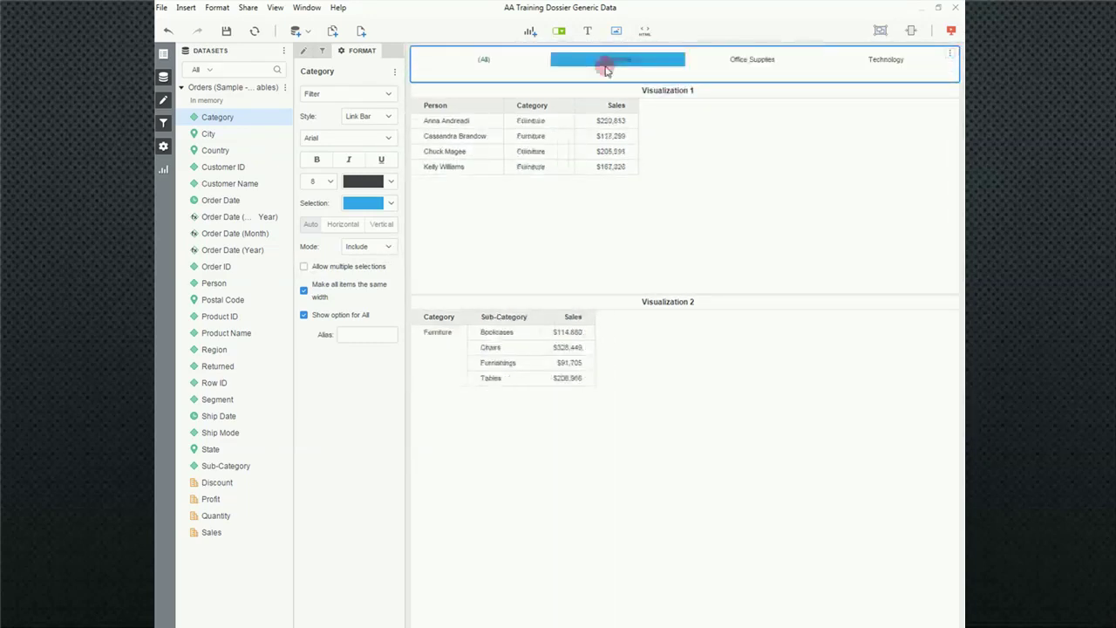
left_click(482, 62)
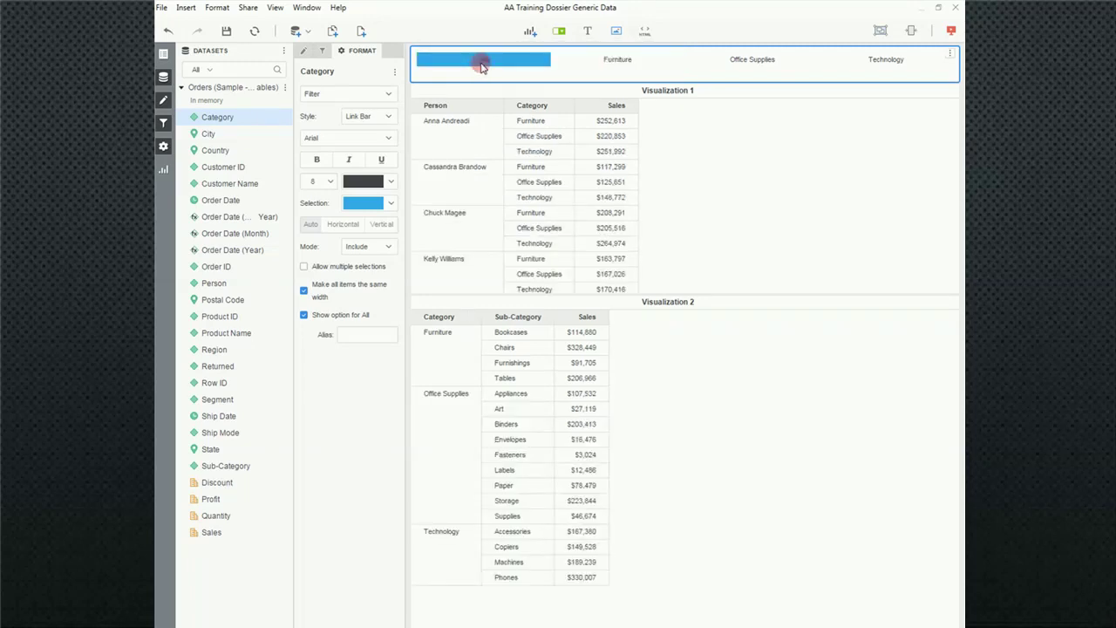
Step: Turn off 'Make all items the same width' for the Category filter items
left_click(304, 267)
left_click(303, 291)
left_click(467, 63)
left_click(303, 290)
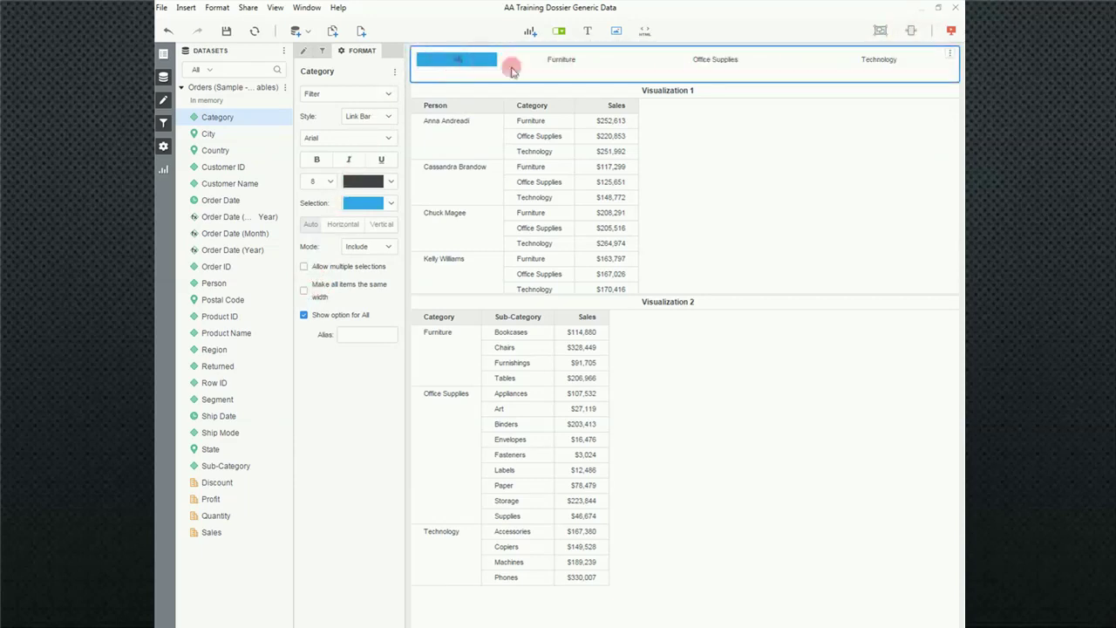
Step: Filter both tables to Office Supplies, make items equal width, and allow multiple selections
left_click(571, 63)
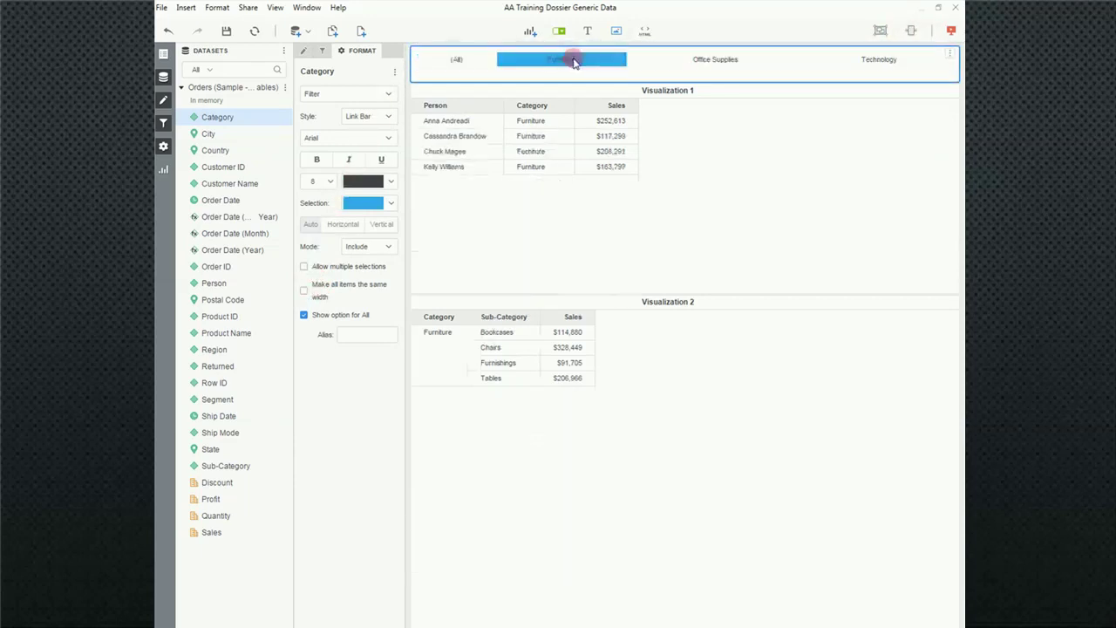
left_click(695, 62)
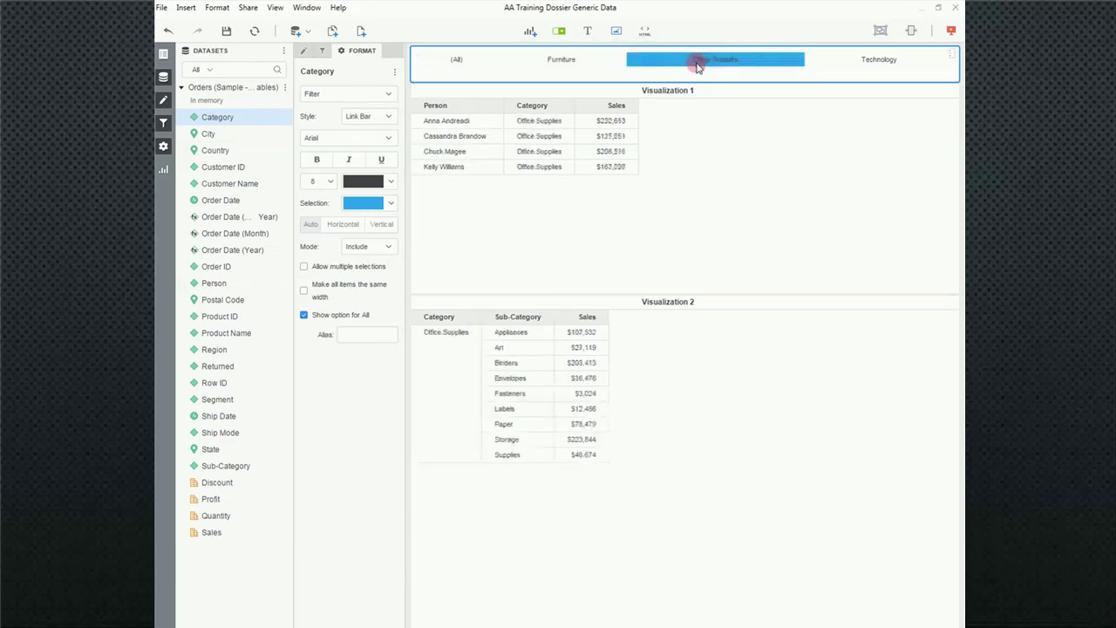
left_click(303, 291)
left_click(304, 266)
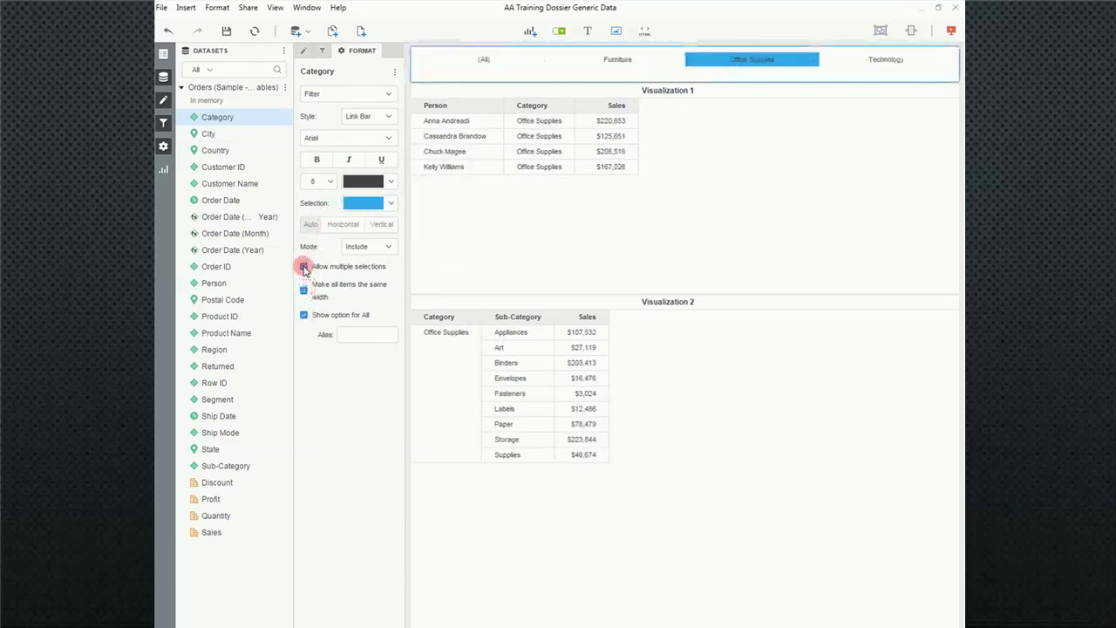
left_click(305, 316)
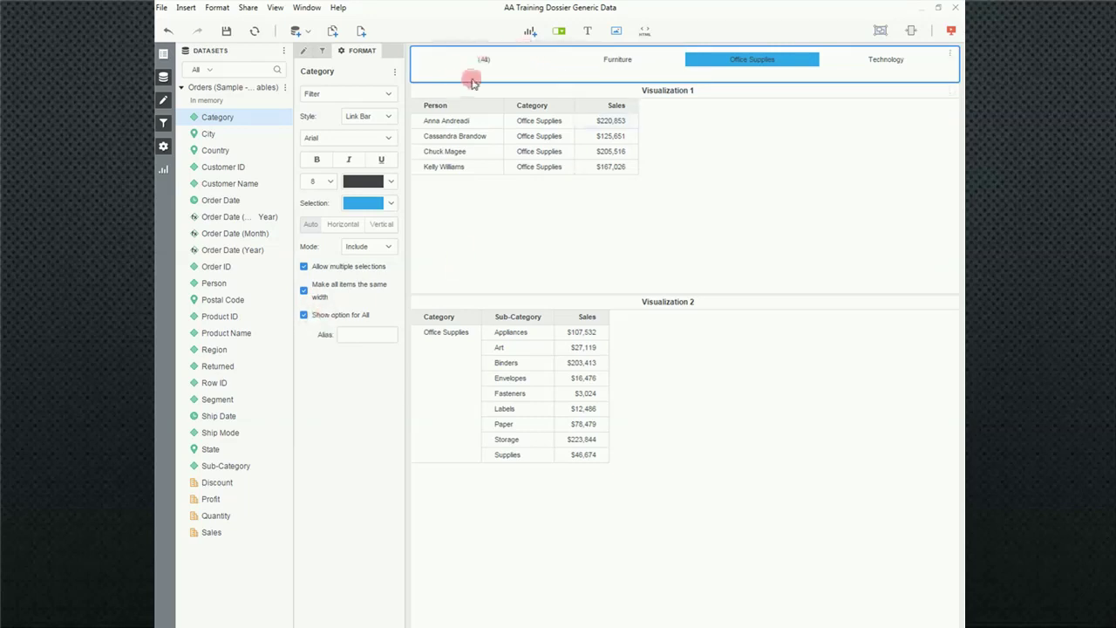
Step: Toggle the (All) option off and on, try a custom alias, then clear it back to (All)
left_click(305, 317)
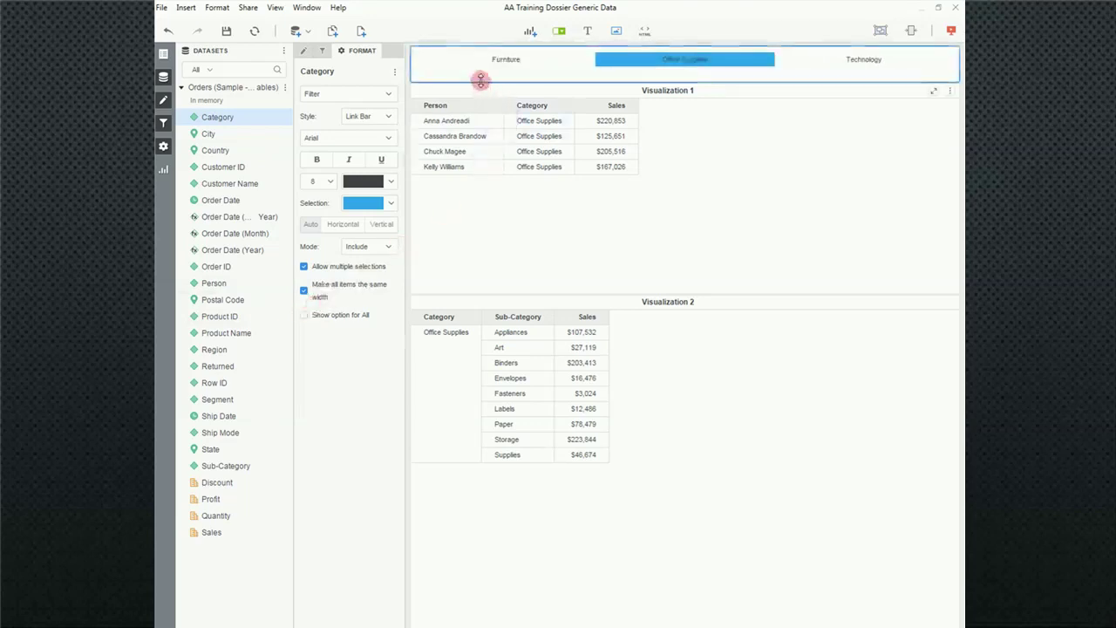
left_click(305, 316)
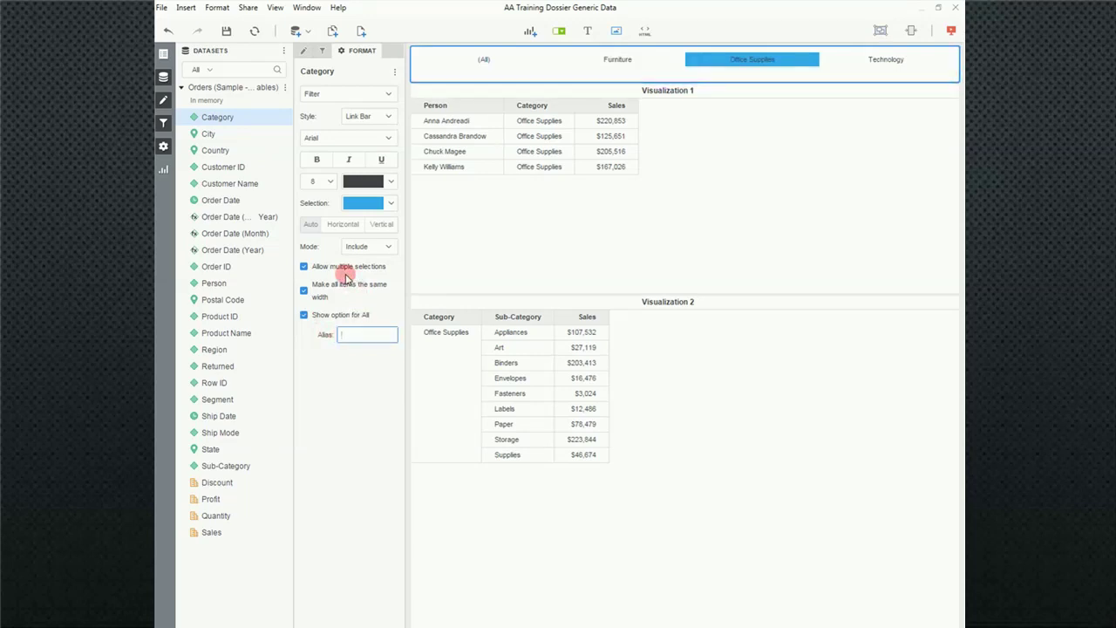
key("Return")
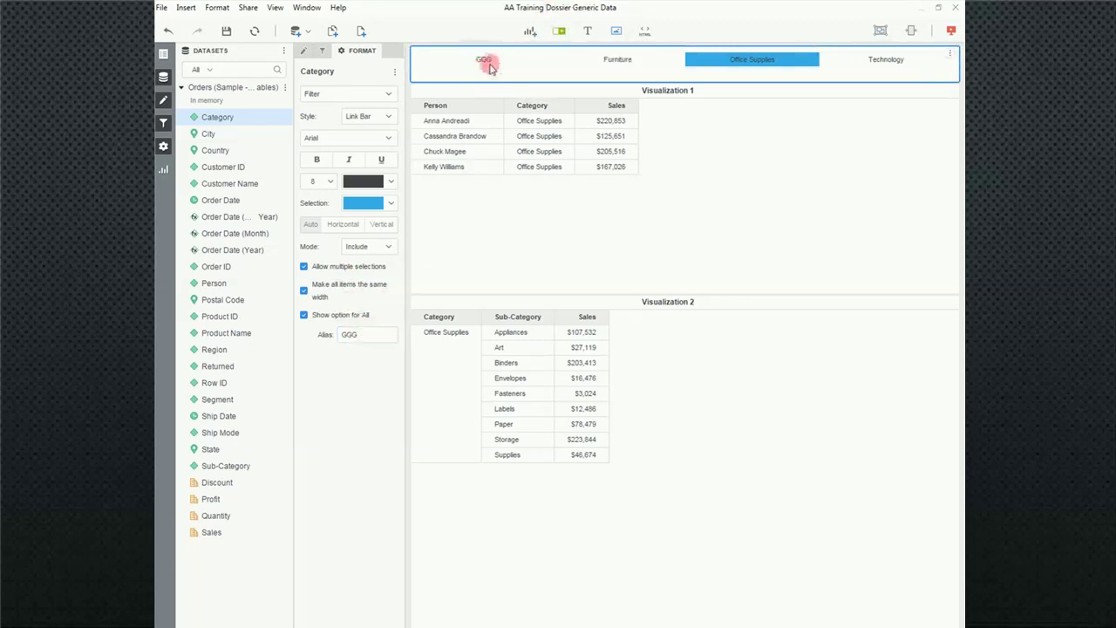
double_click(358, 334)
key("BackSpace")
key("Return")
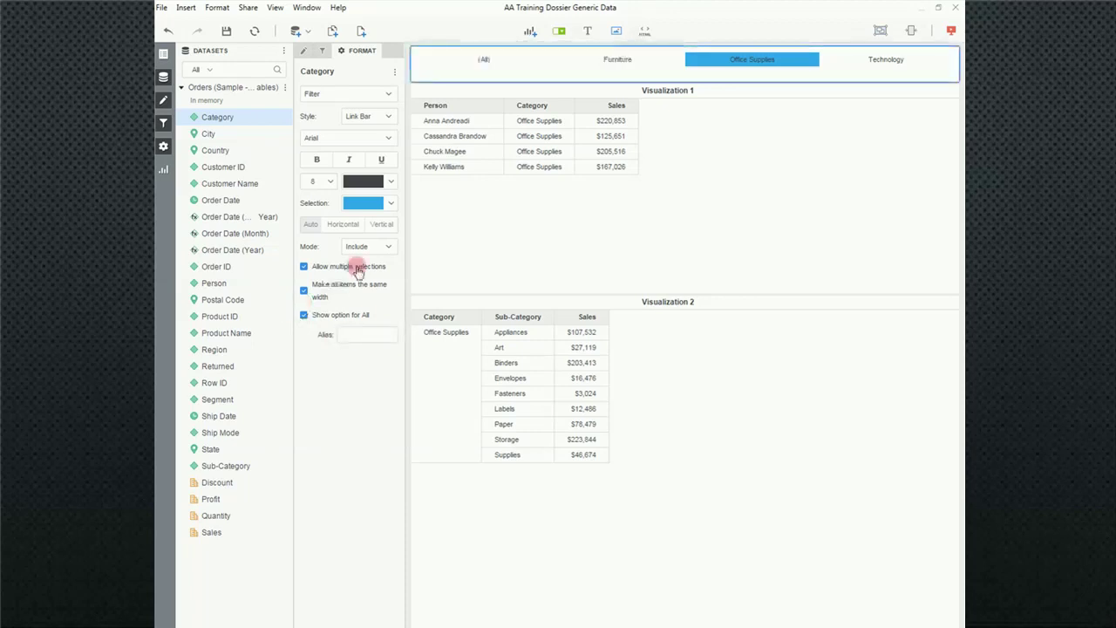
left_click(388, 120)
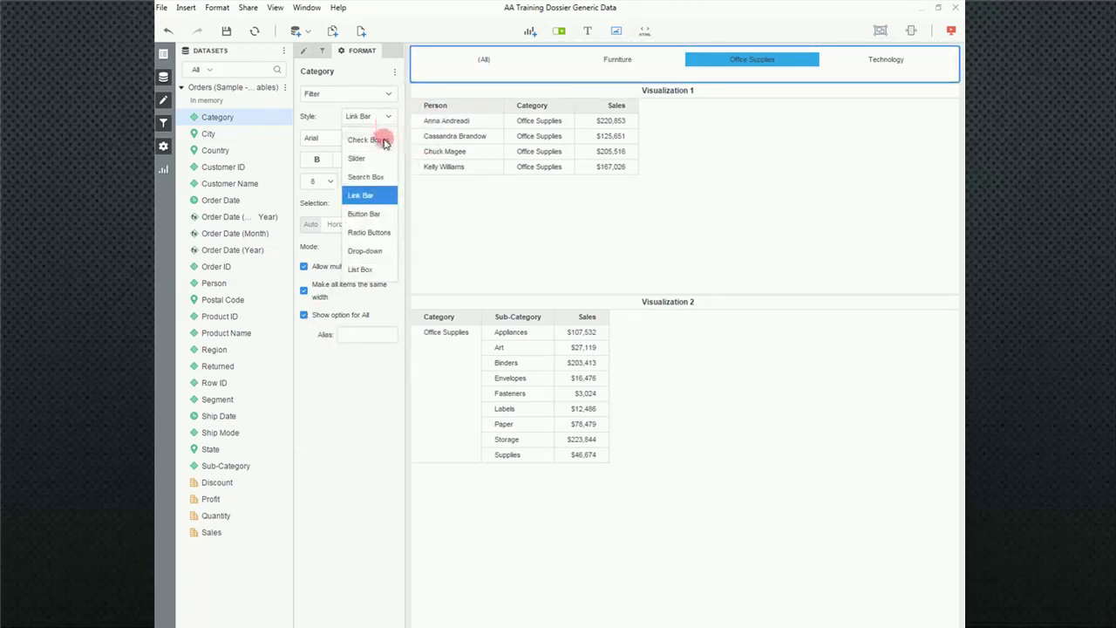
Step: Switch the Category filter to check boxes and tick every category including (All)
left_click(385, 141)
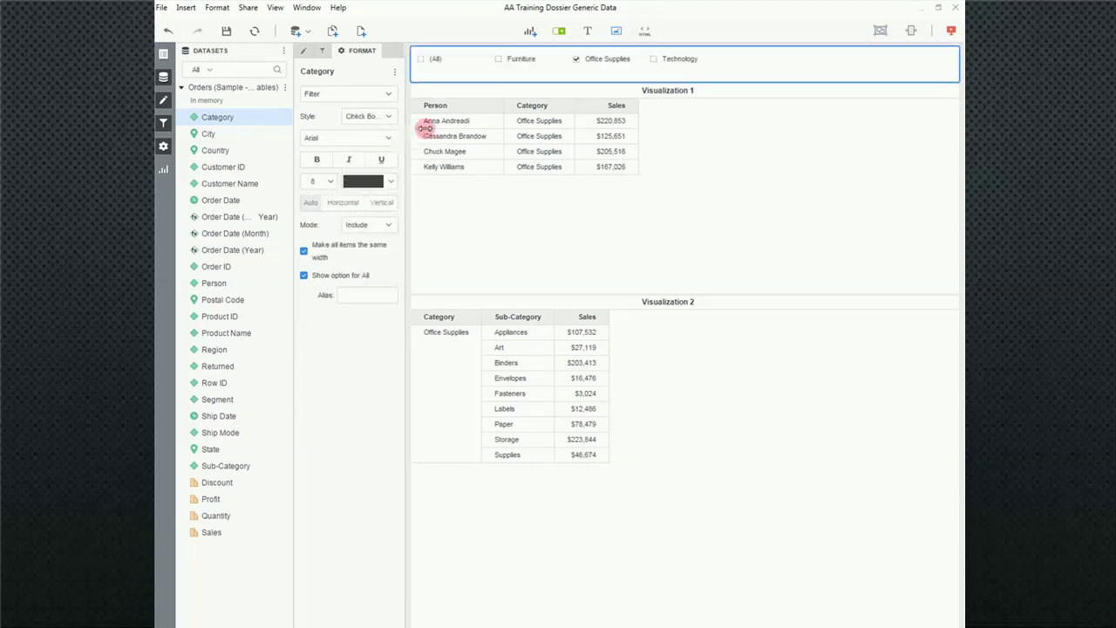
left_click(576, 59)
left_click(497, 58)
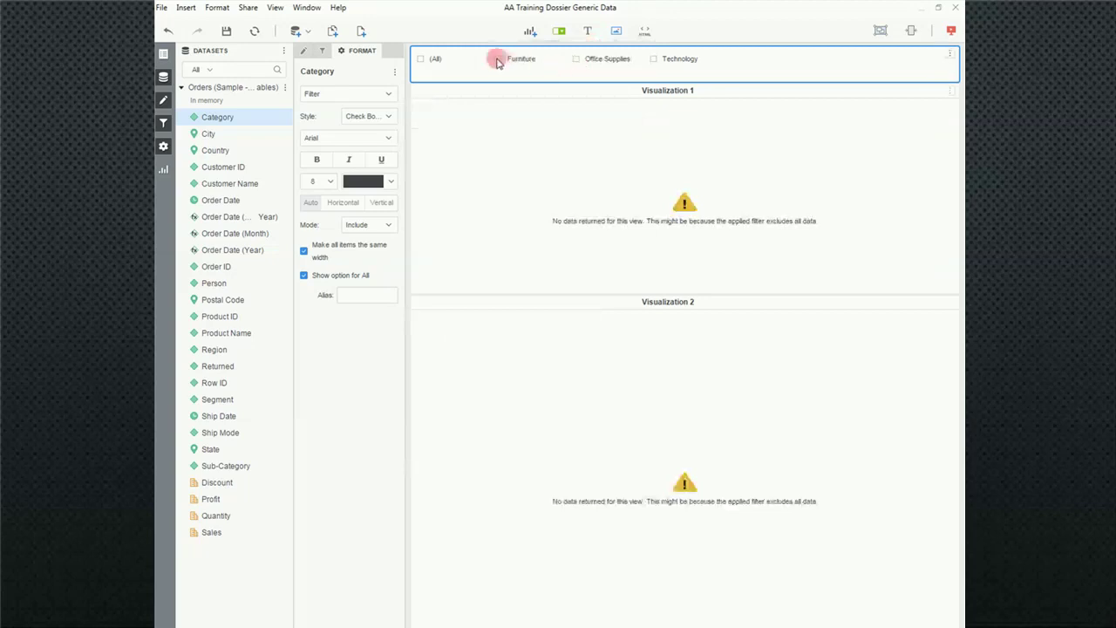
left_click(576, 59)
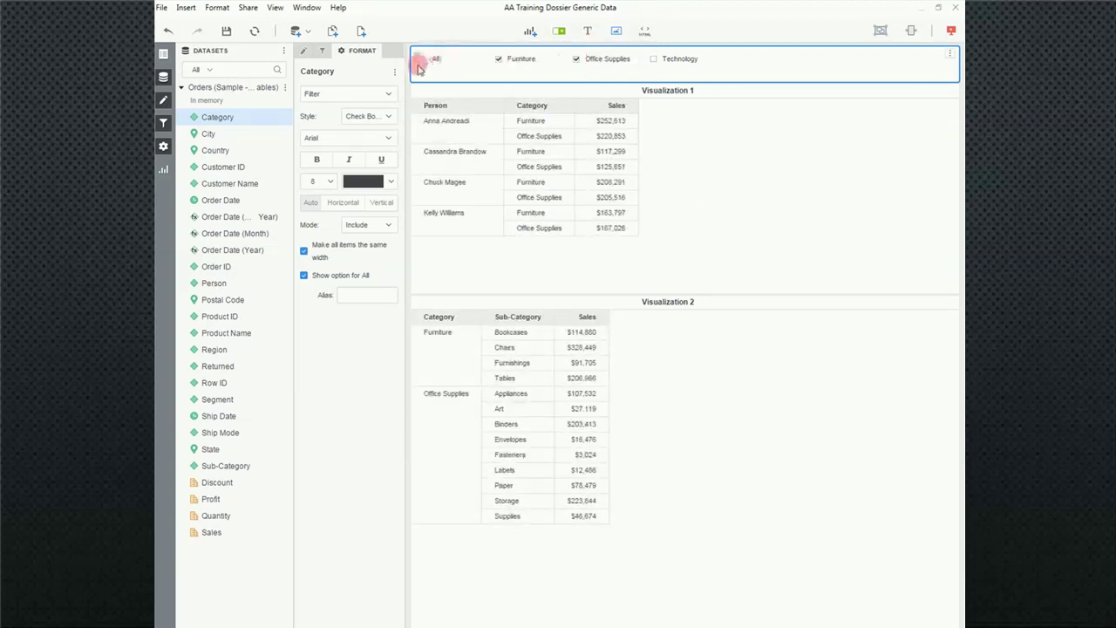
left_click(420, 61)
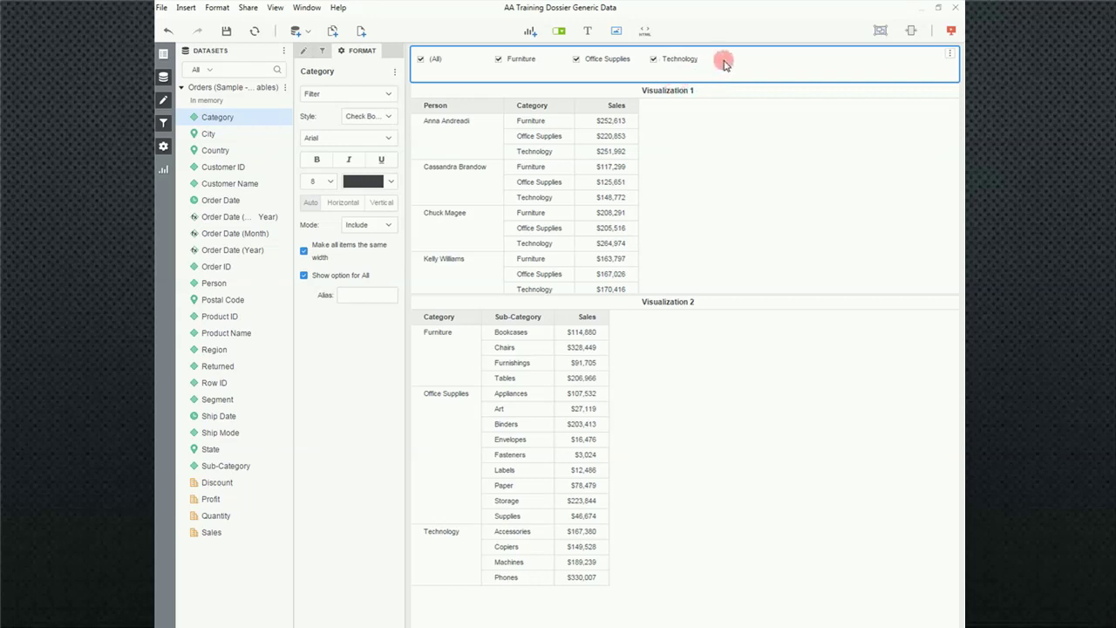
left_click(389, 117)
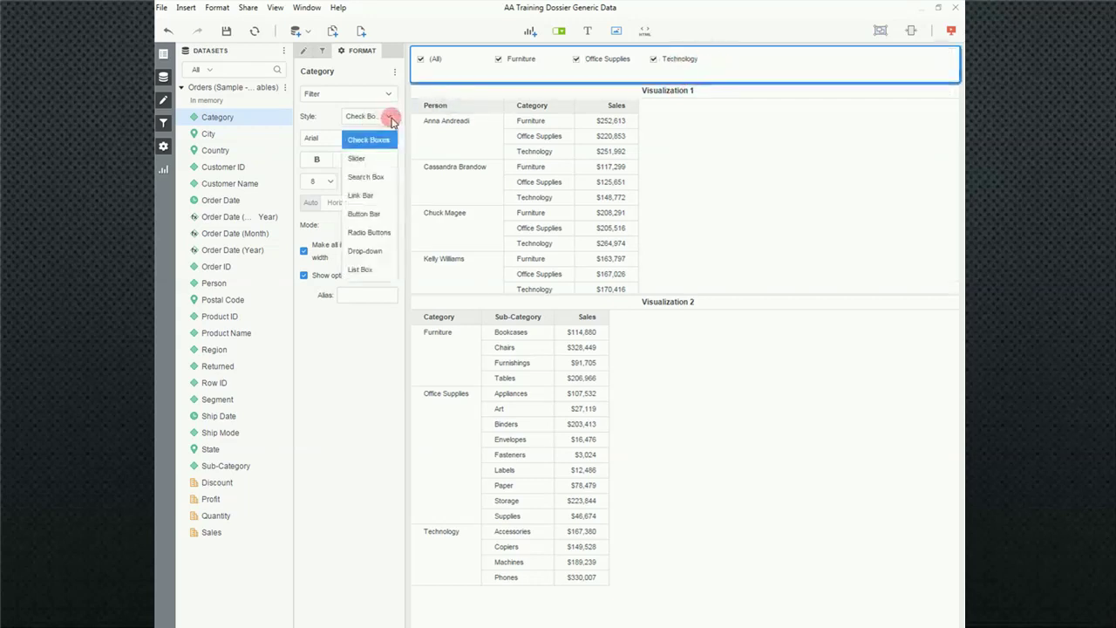
Step: Switch the Category filter to a slider and drag its left handle to test the range
left_click(358, 158)
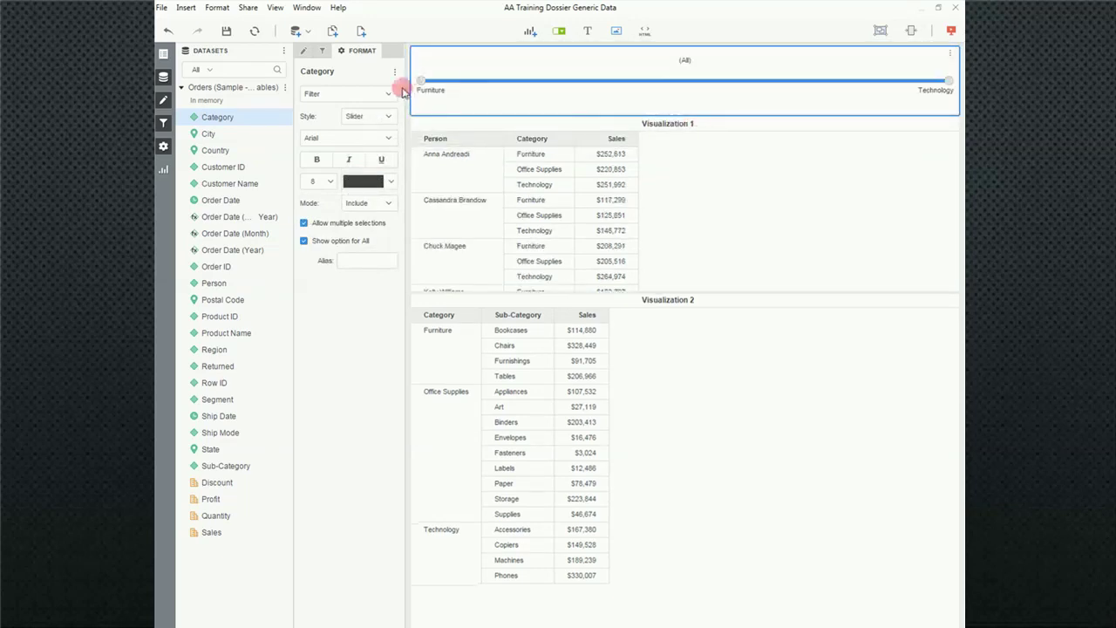
left_click_drag(421, 82, 500, 82)
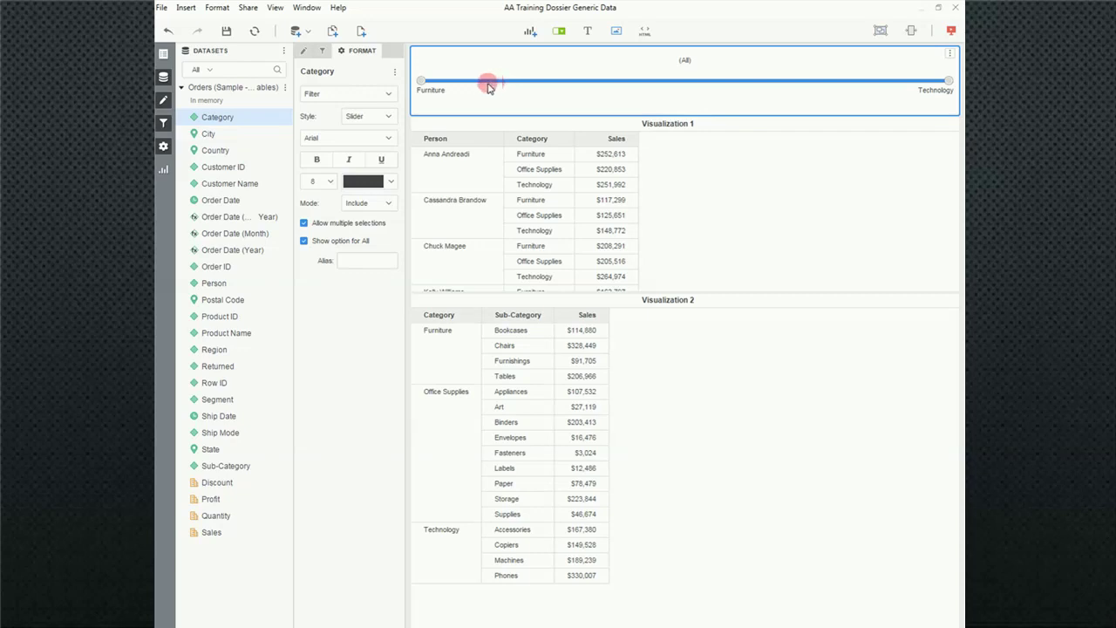
left_click(387, 116)
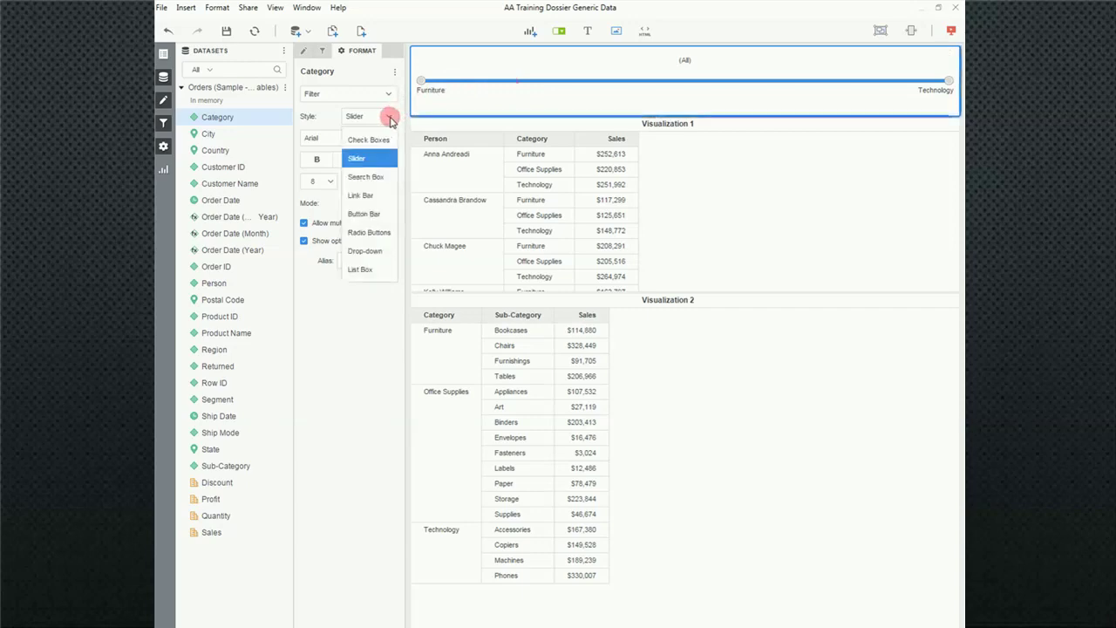
Step: Switch the Category filter to a search box and remove Technology, Office Supplies and Furniture
left_click(377, 178)
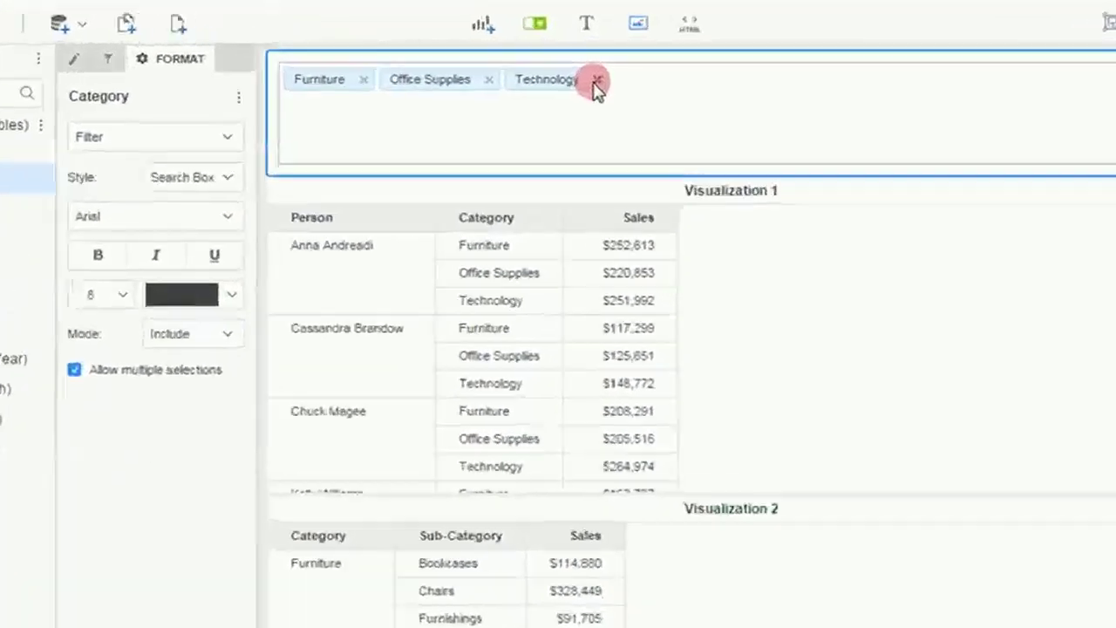
left_click(593, 63)
left_click(528, 63)
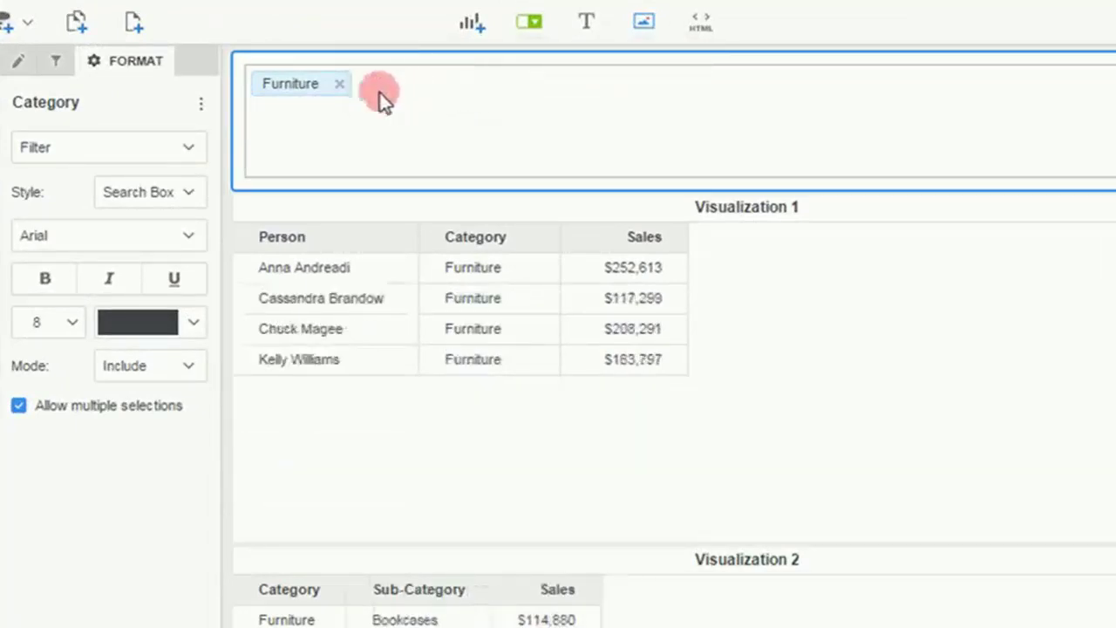
left_click(339, 84)
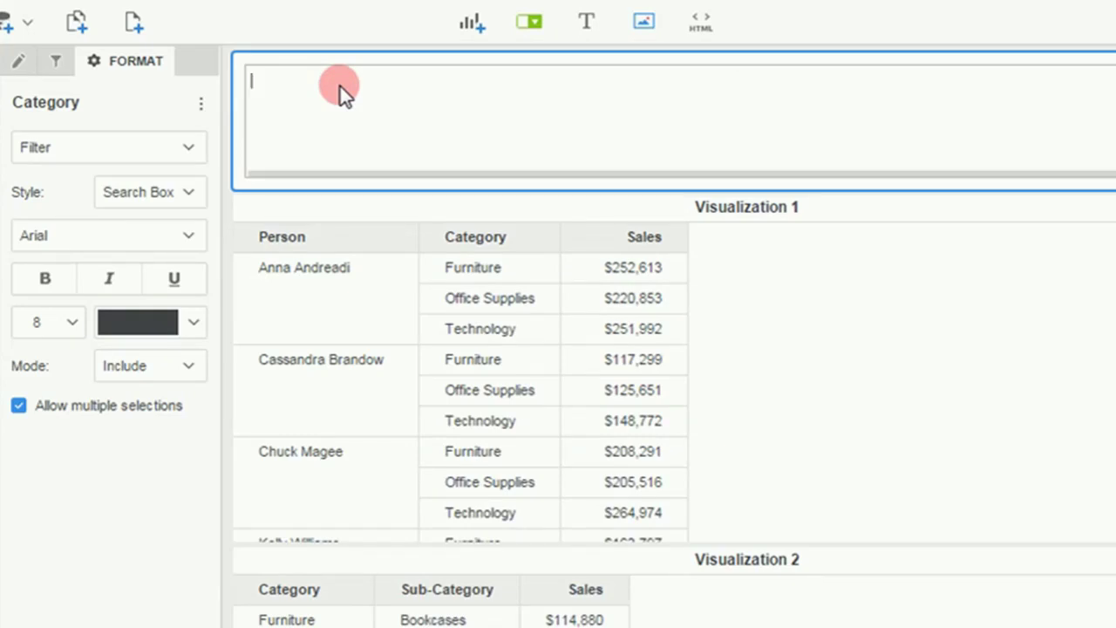
Step: Search for and add Furniture and Office Supplies as the filter values
type("Fur")
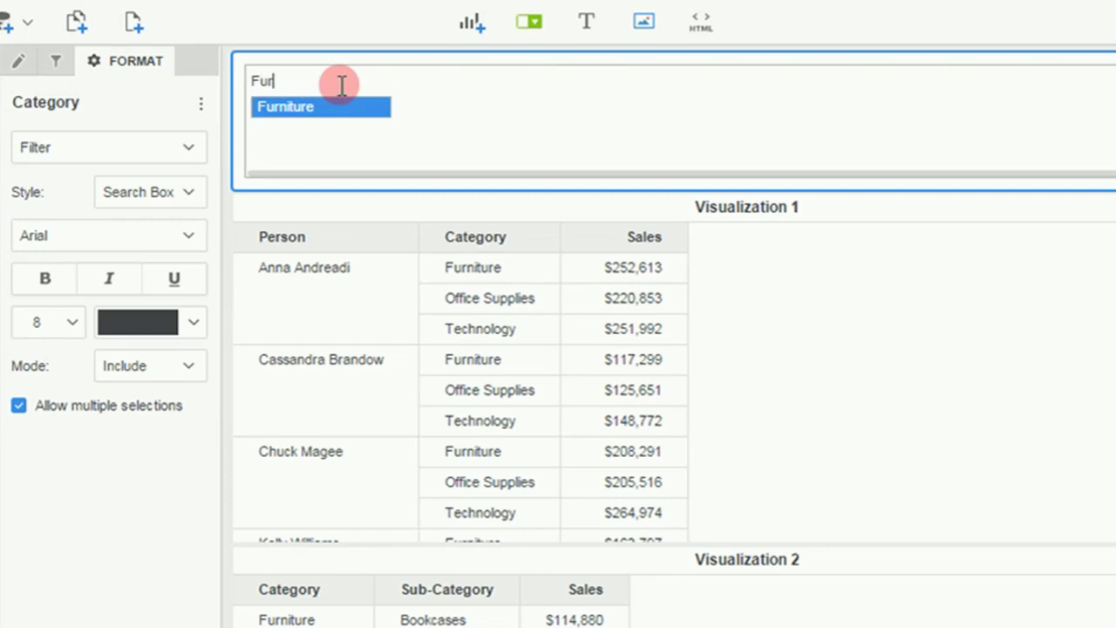
left_click(361, 108)
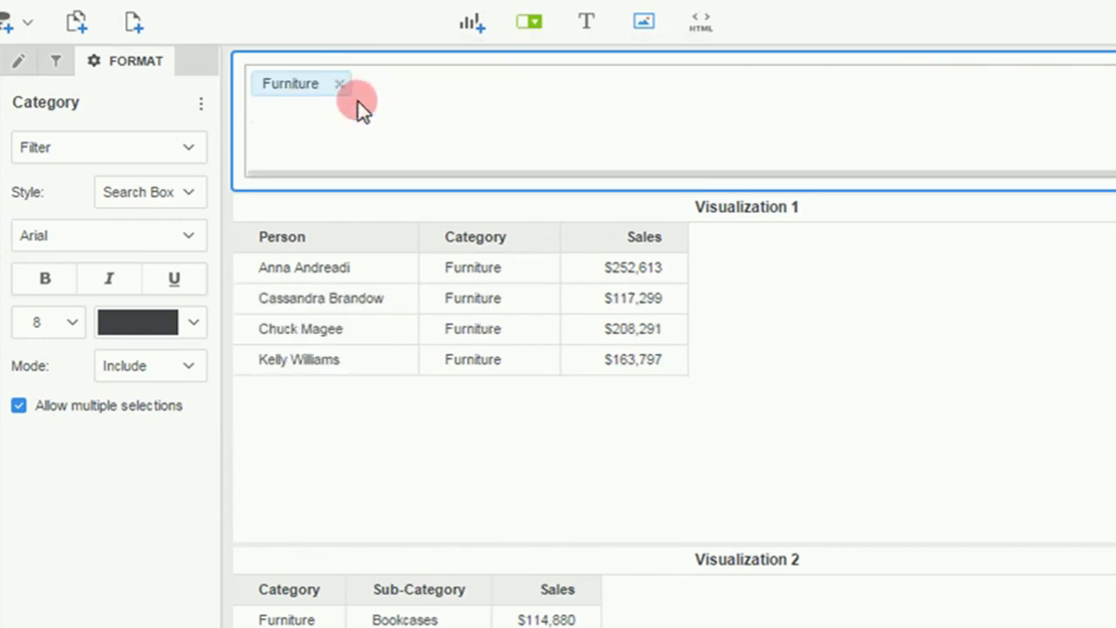
type("O")
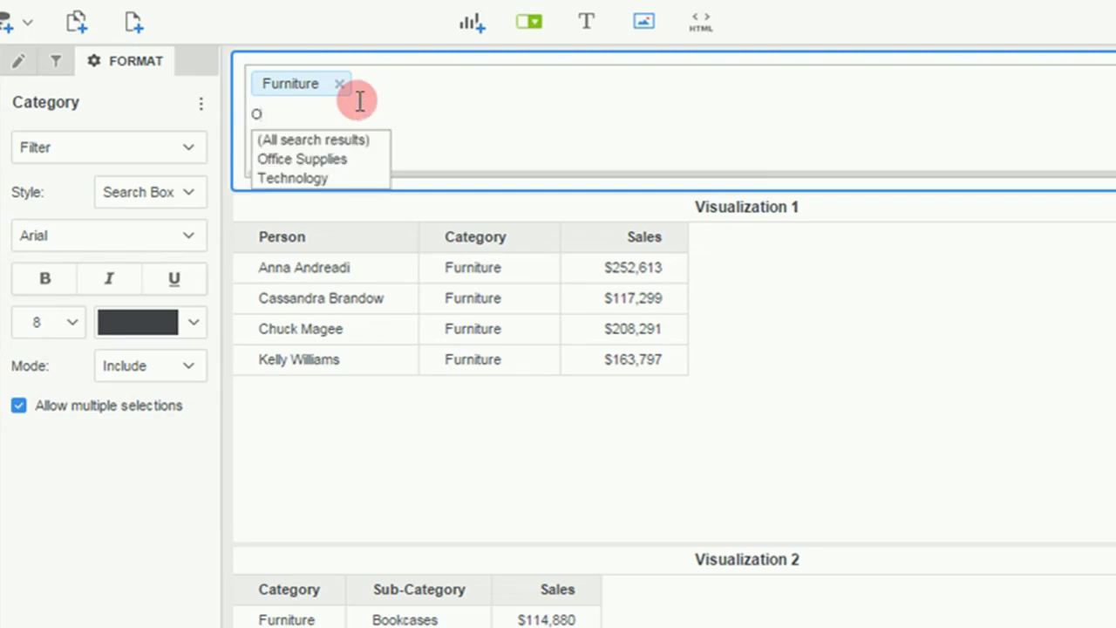
left_click(297, 160)
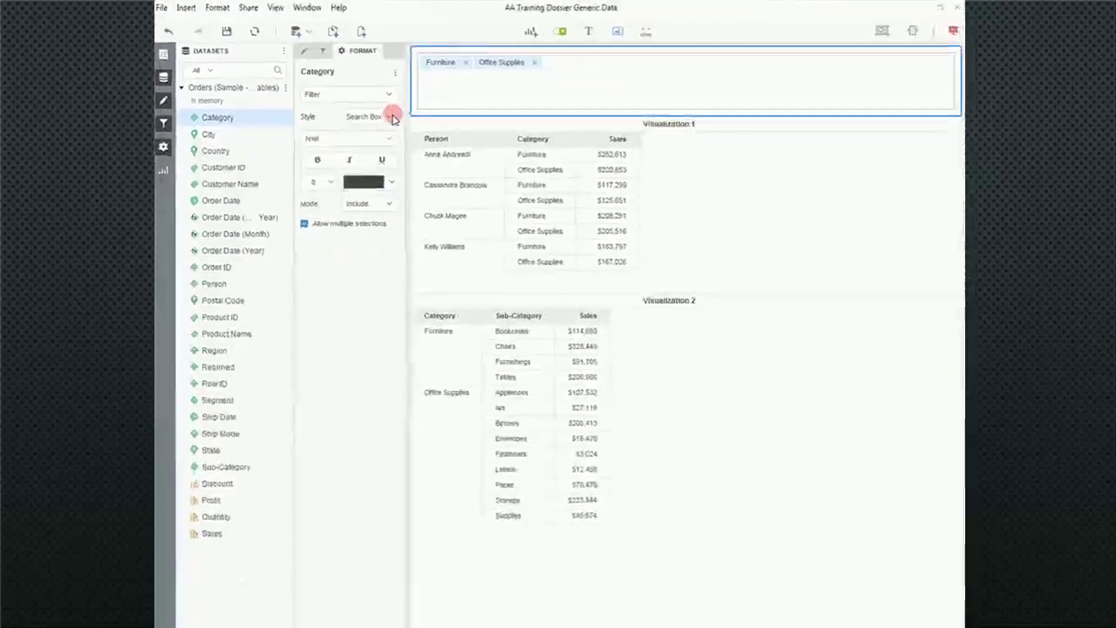
Step: Restyle the Category filter as a link bar with only Furniture selected
left_click(393, 118)
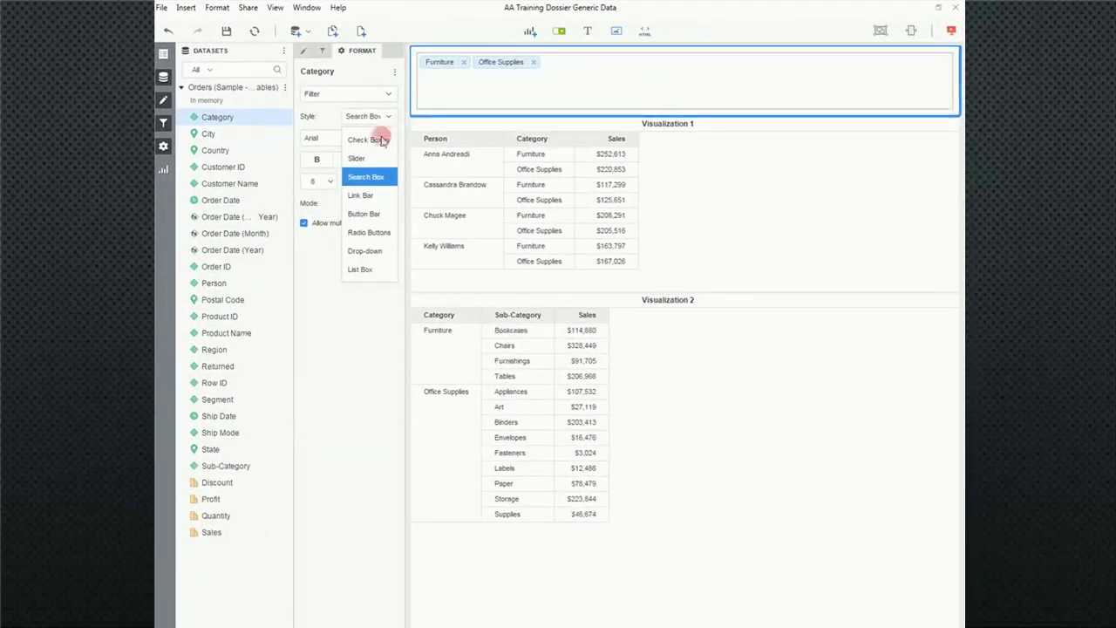
left_click(362, 199)
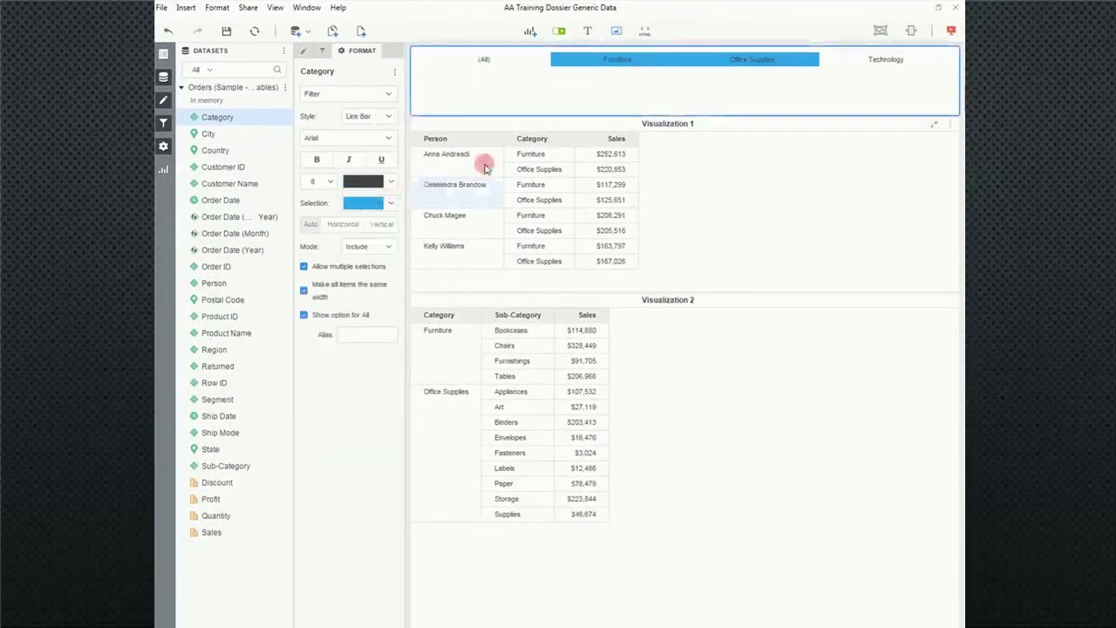
left_click(742, 58)
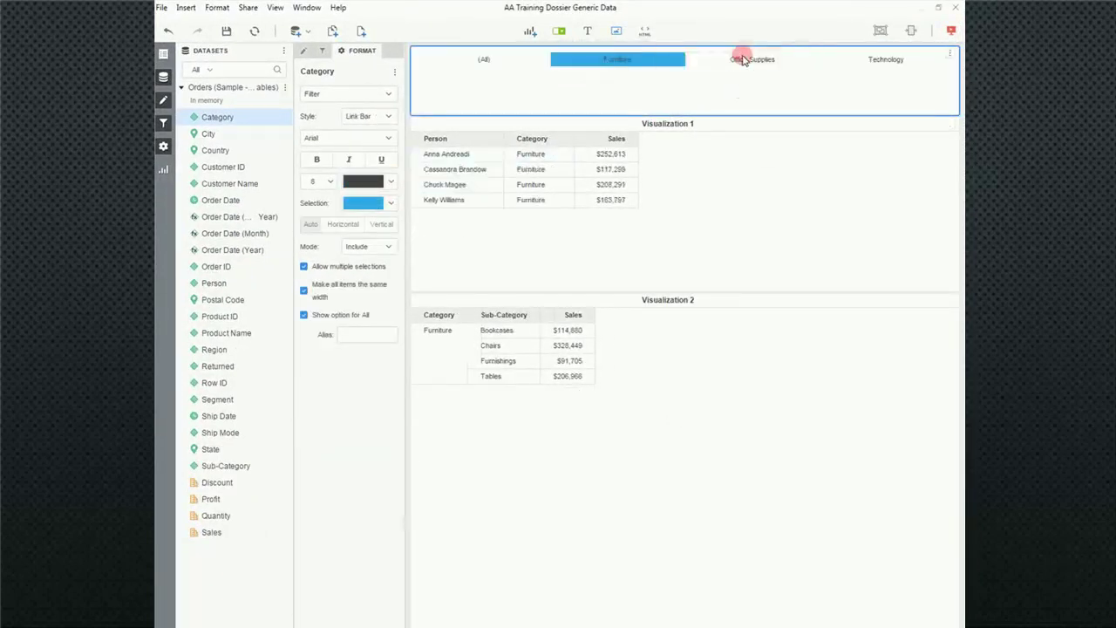
Step: Make selected Category items highlight in yellow
left_click(393, 204)
left_click(364, 307)
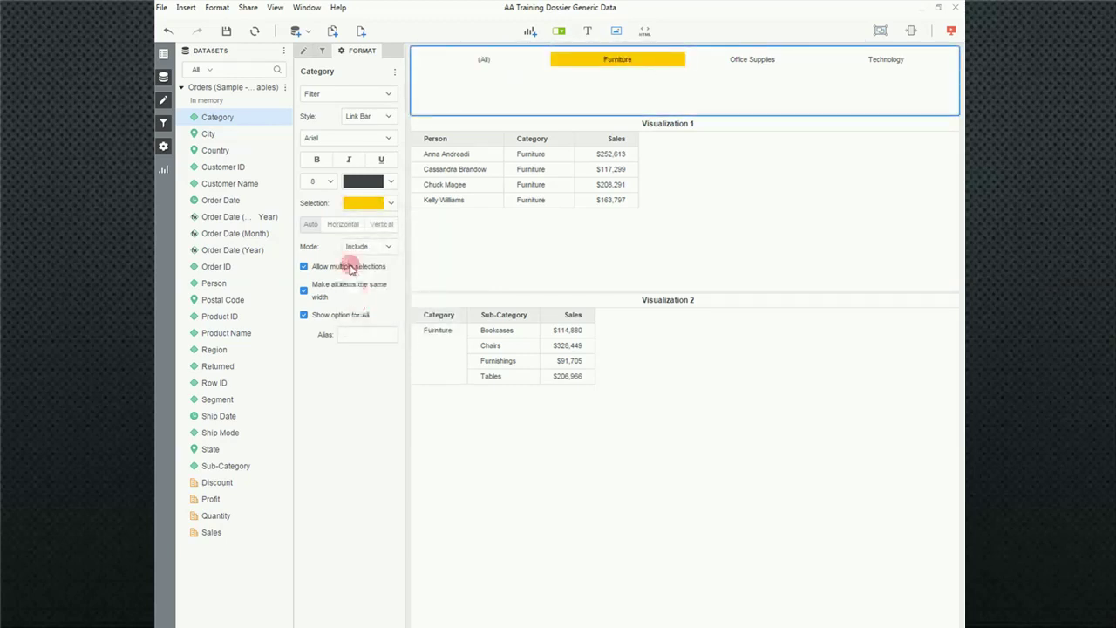
left_click(389, 116)
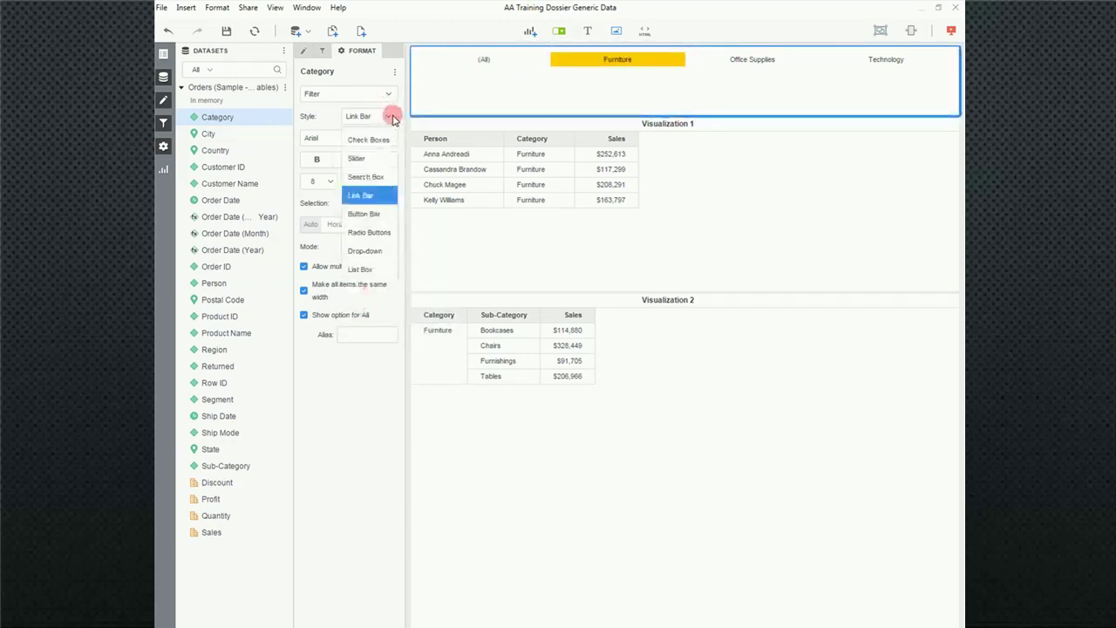
Step: Show the Category filter as a button bar, showing (All) and then only Furniture
left_click(361, 215)
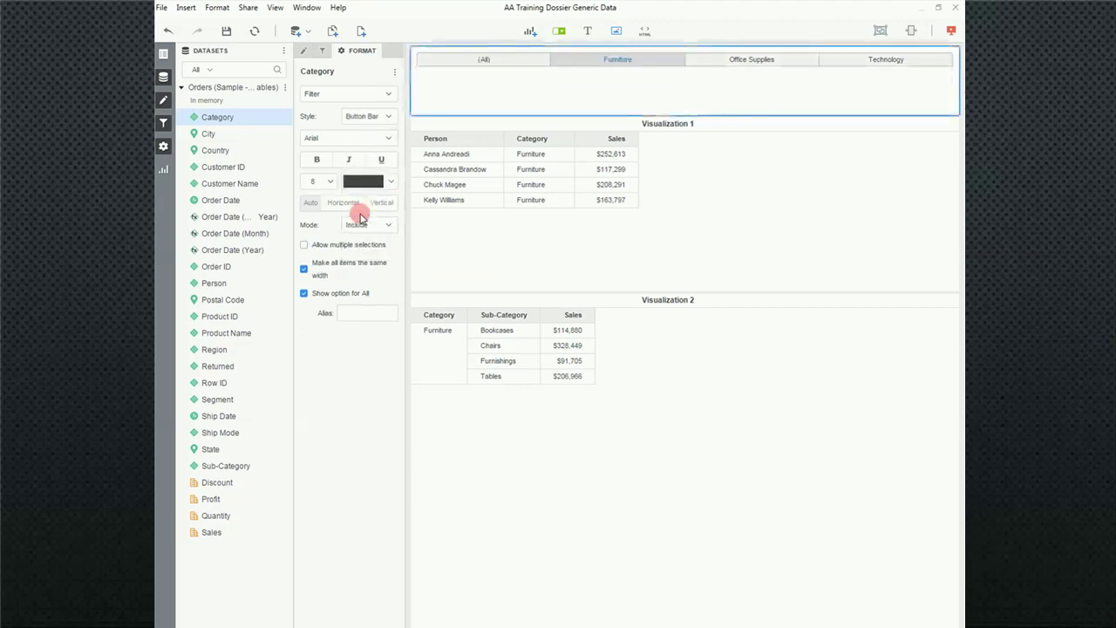
left_click(497, 61)
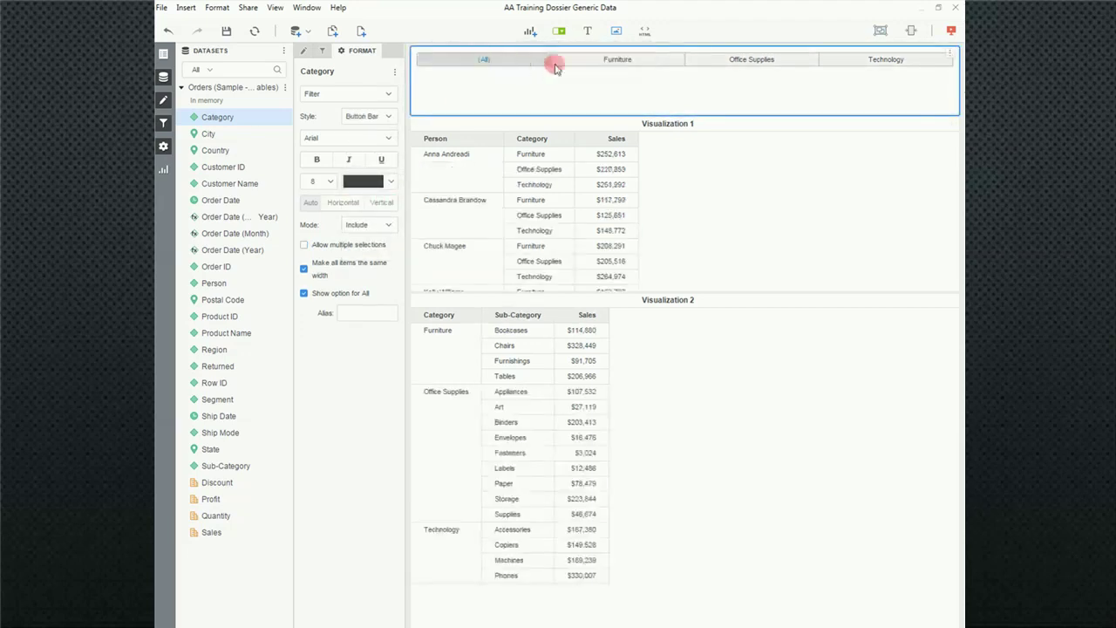
left_click(600, 61)
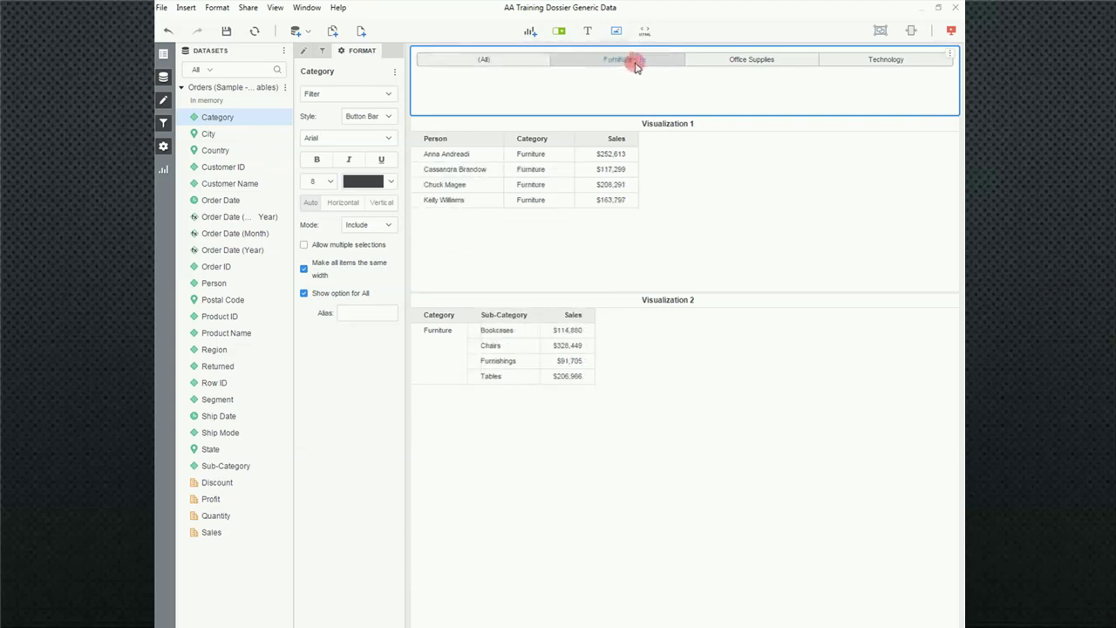
Step: Change options in the Format panel for the Category filter
left_click(305, 246)
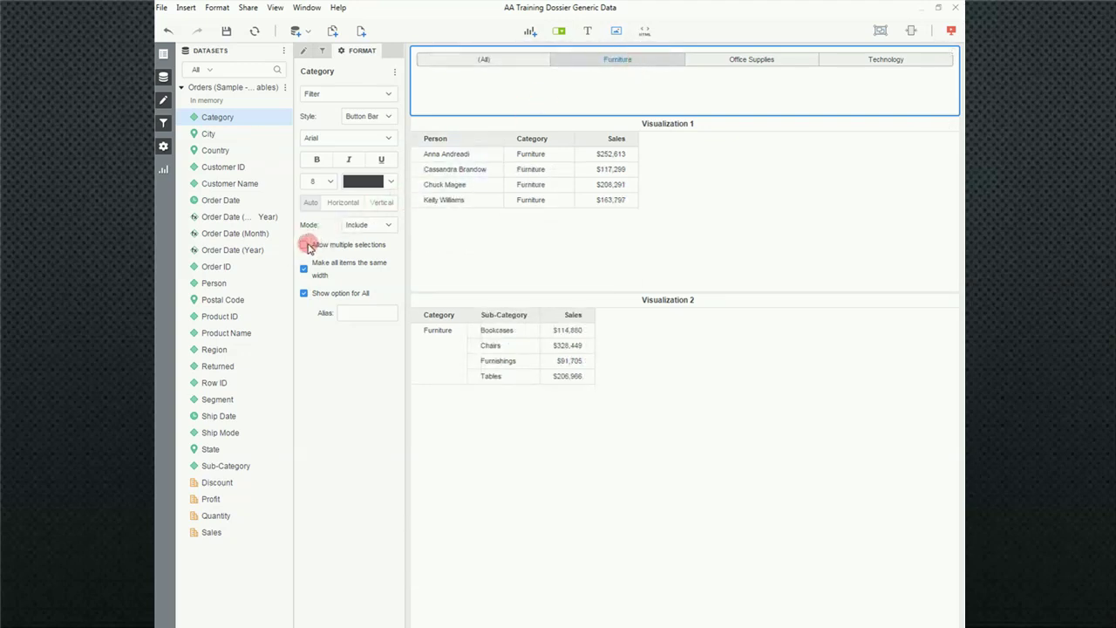
left_click(354, 273)
left_click(328, 296)
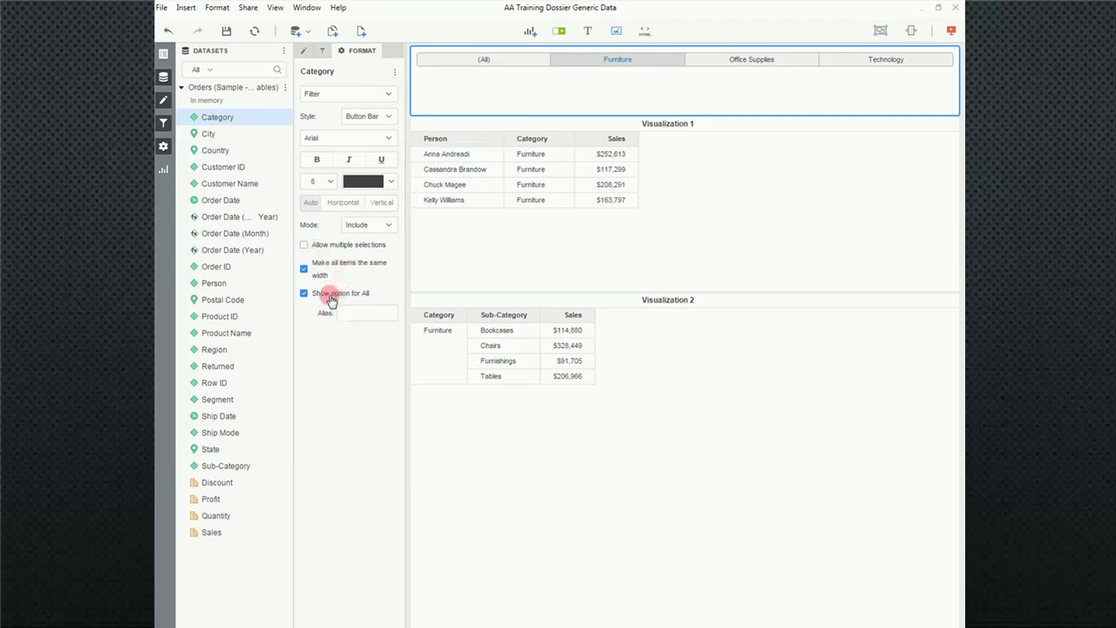
left_click(387, 93)
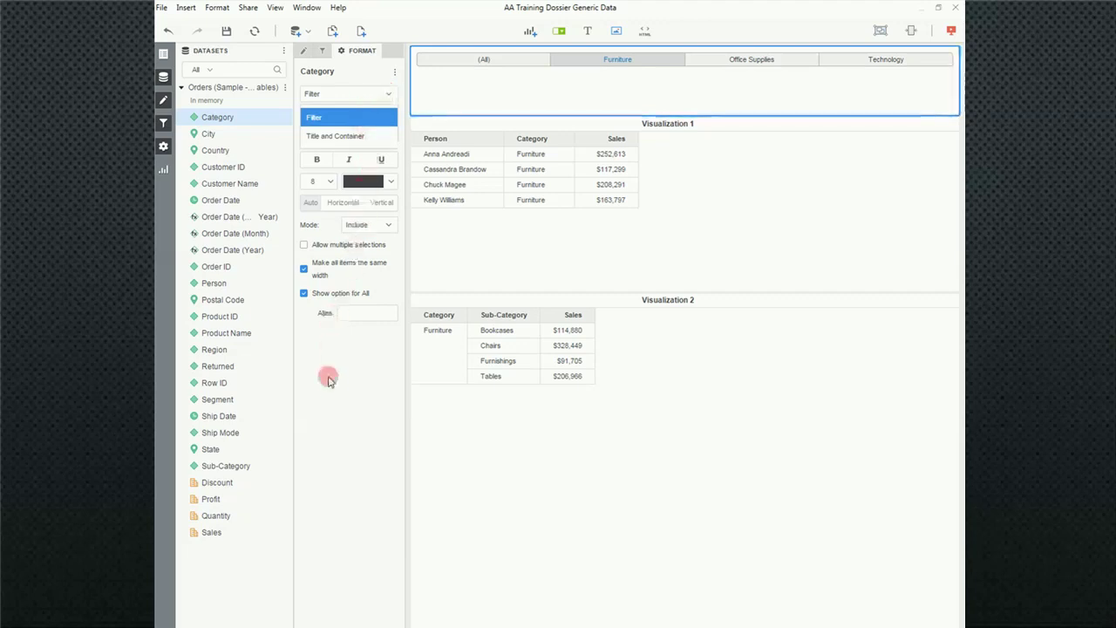
Step: Display the Category filter as radio buttons
left_click(328, 379)
left_click(387, 117)
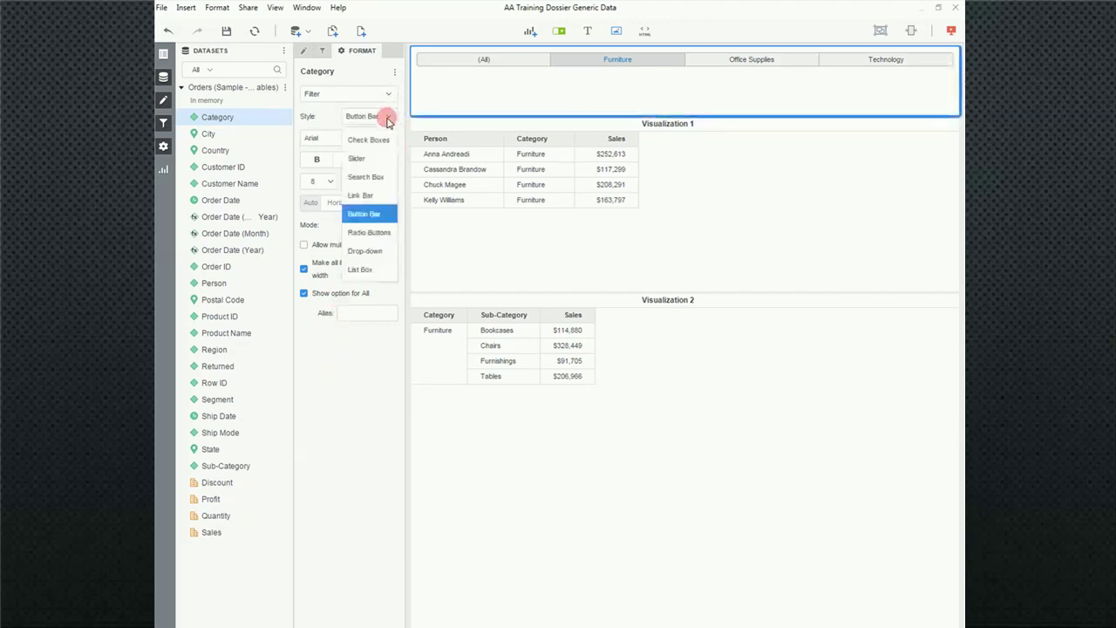
left_click(367, 233)
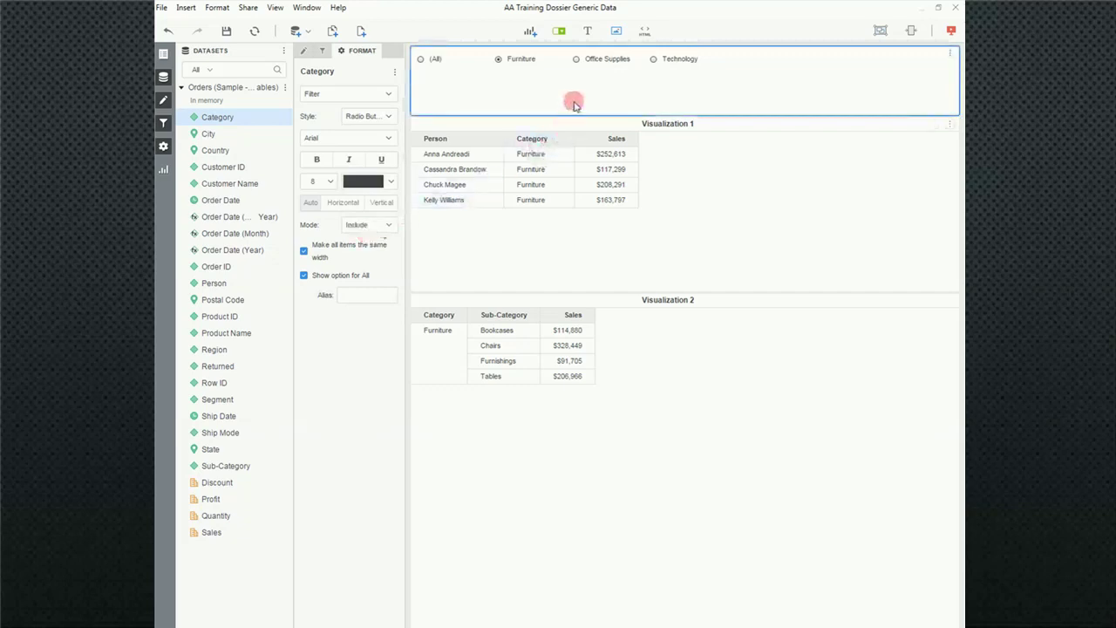
Step: Try Office Supplies and Technology, then leave the radio filter on Furniture
left_click(575, 62)
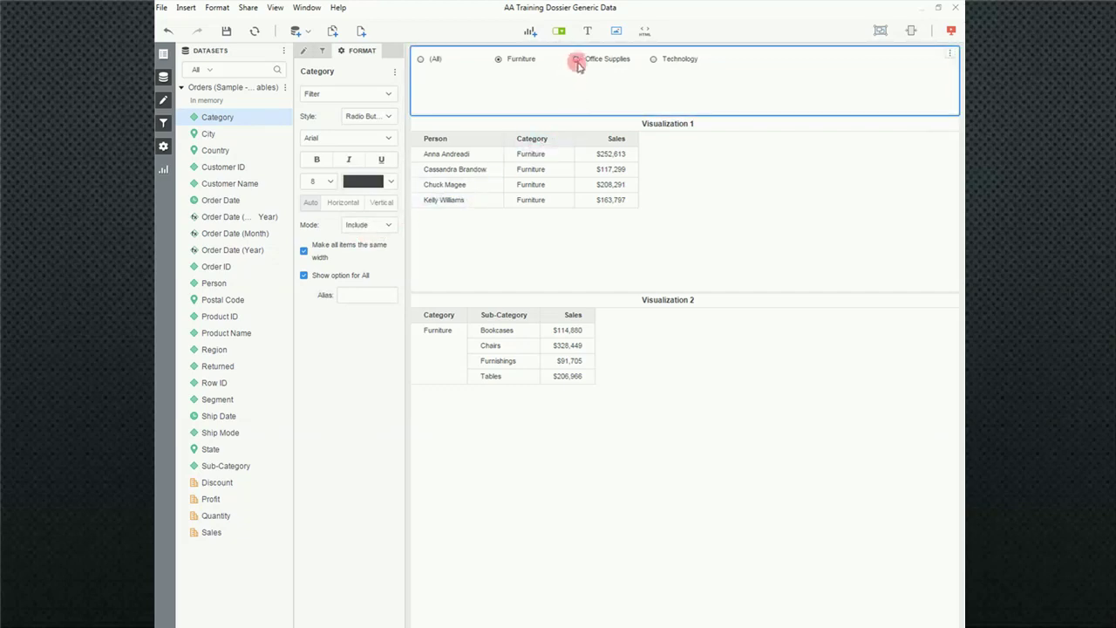
left_click(653, 60)
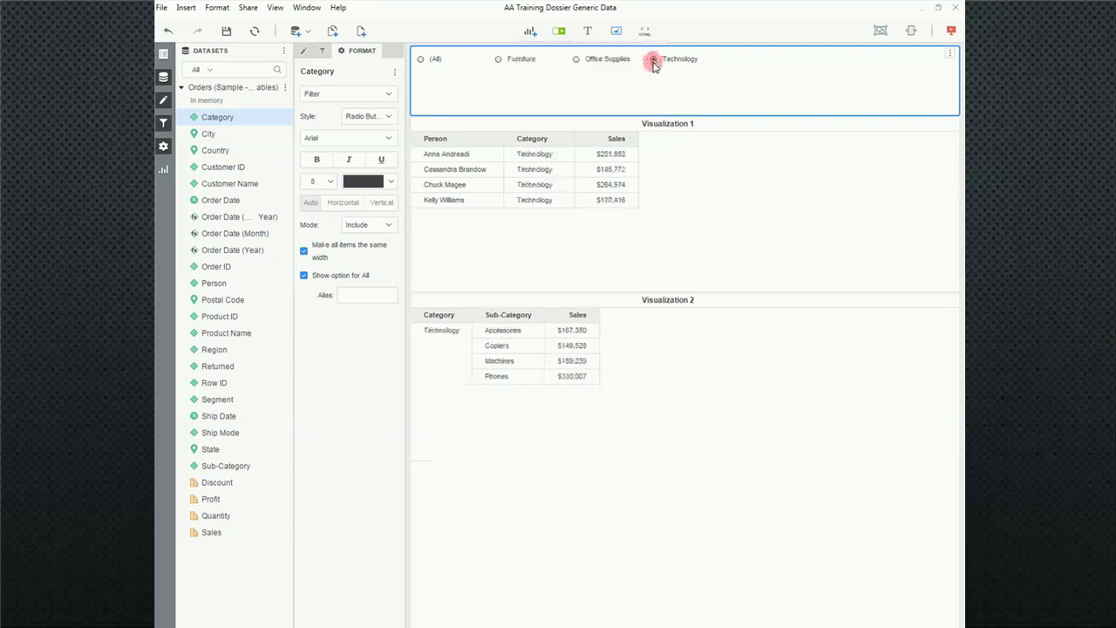
left_click(576, 61)
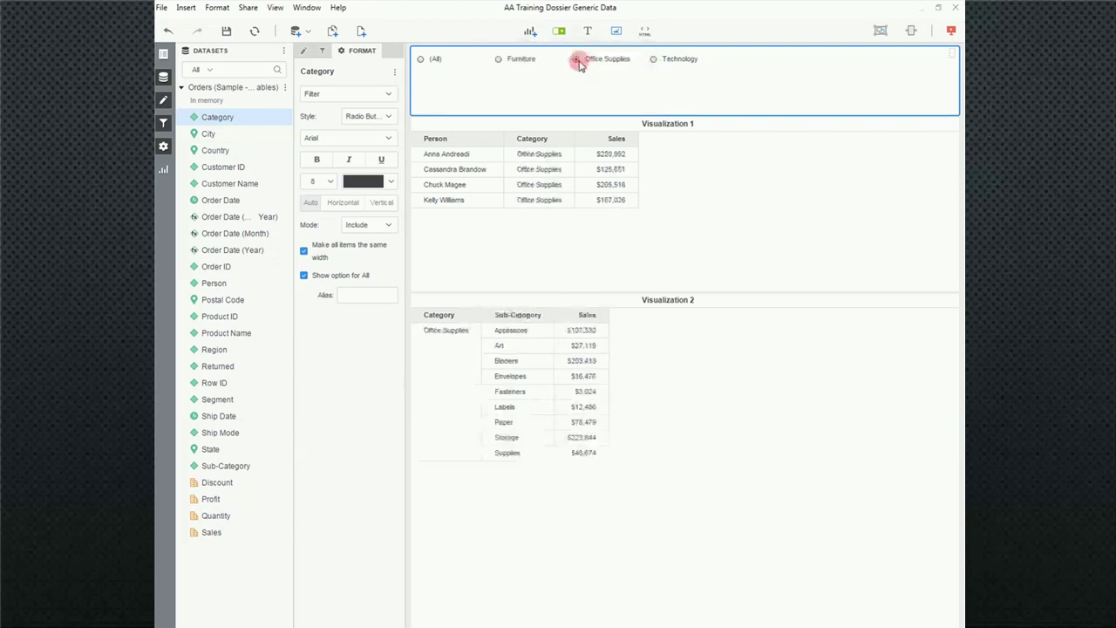
left_click(500, 61)
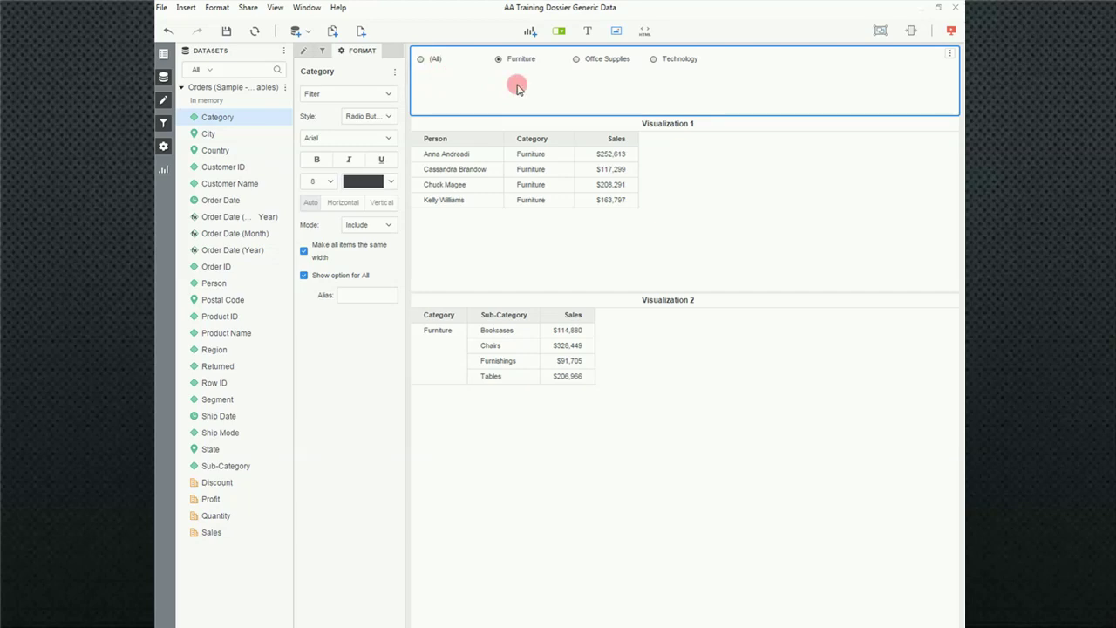
left_click(389, 117)
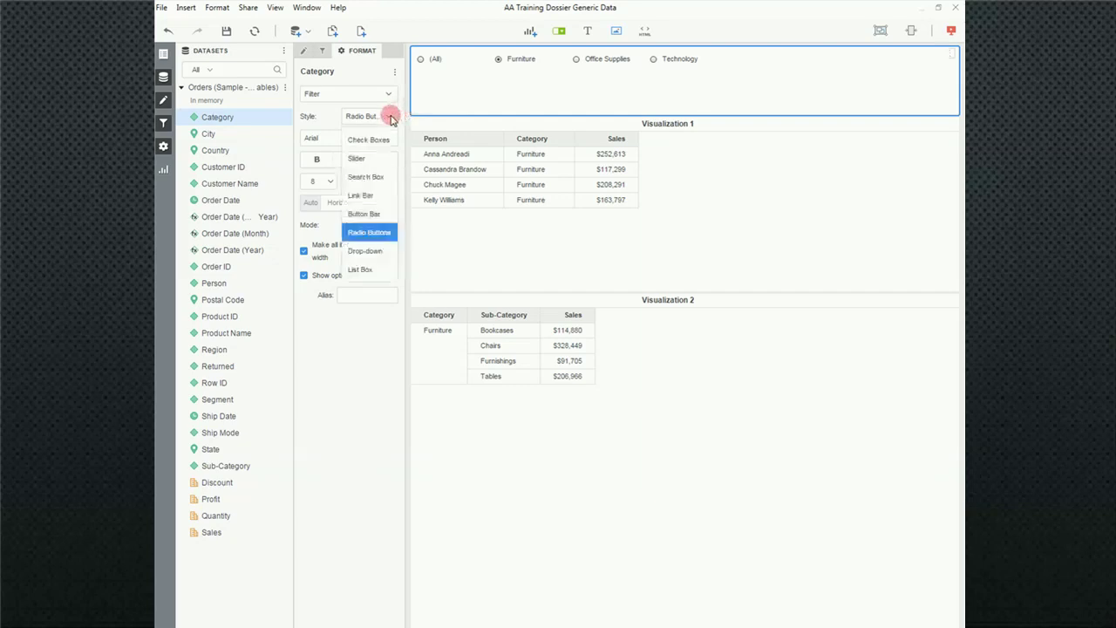
Step: Make the Category filter a drop-down and pick Office Supplies, then Technology
left_click(370, 252)
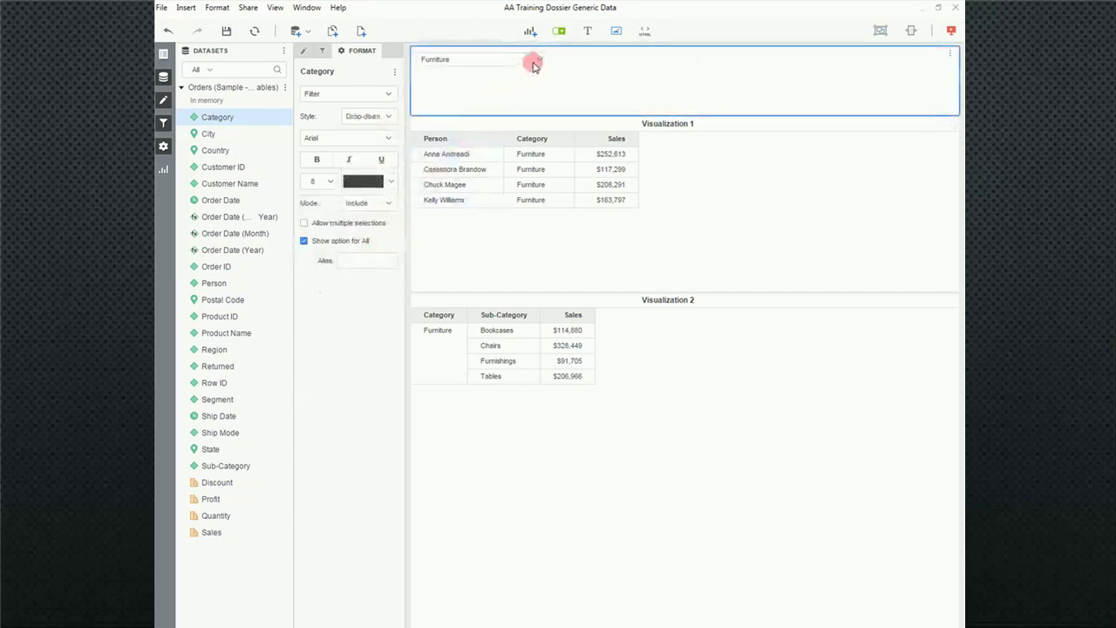
left_click(541, 61)
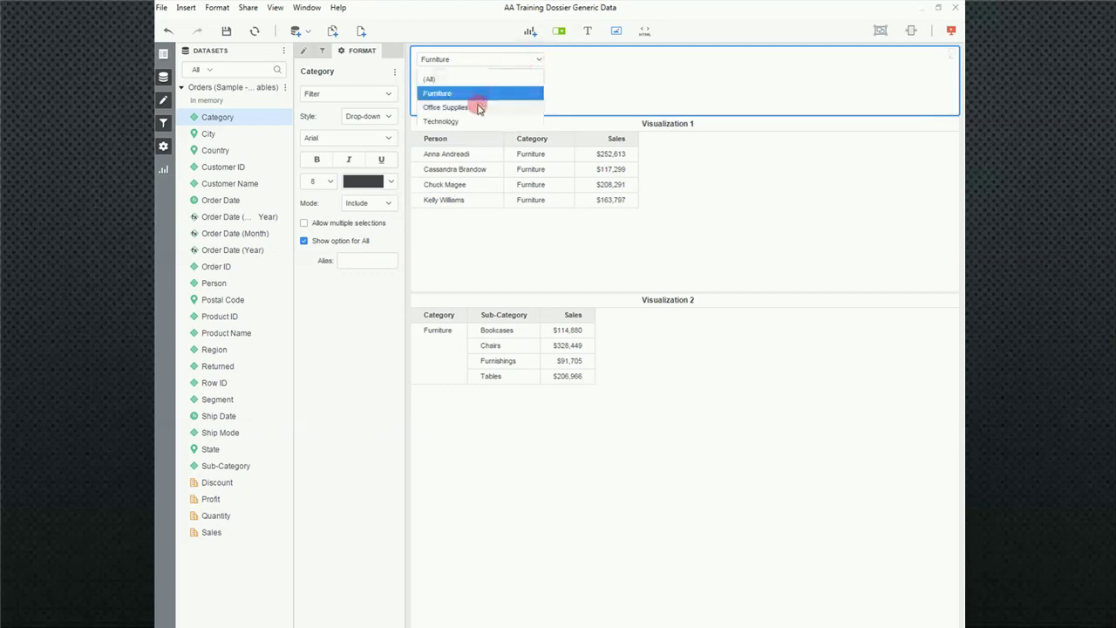
left_click(478, 106)
left_click(539, 60)
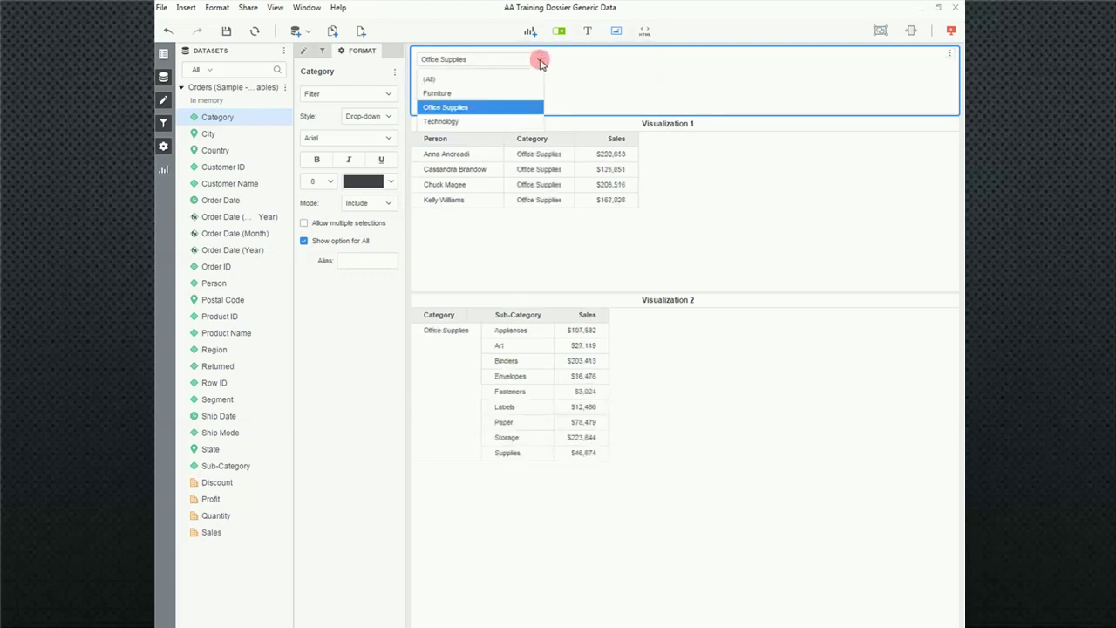
left_click(484, 121)
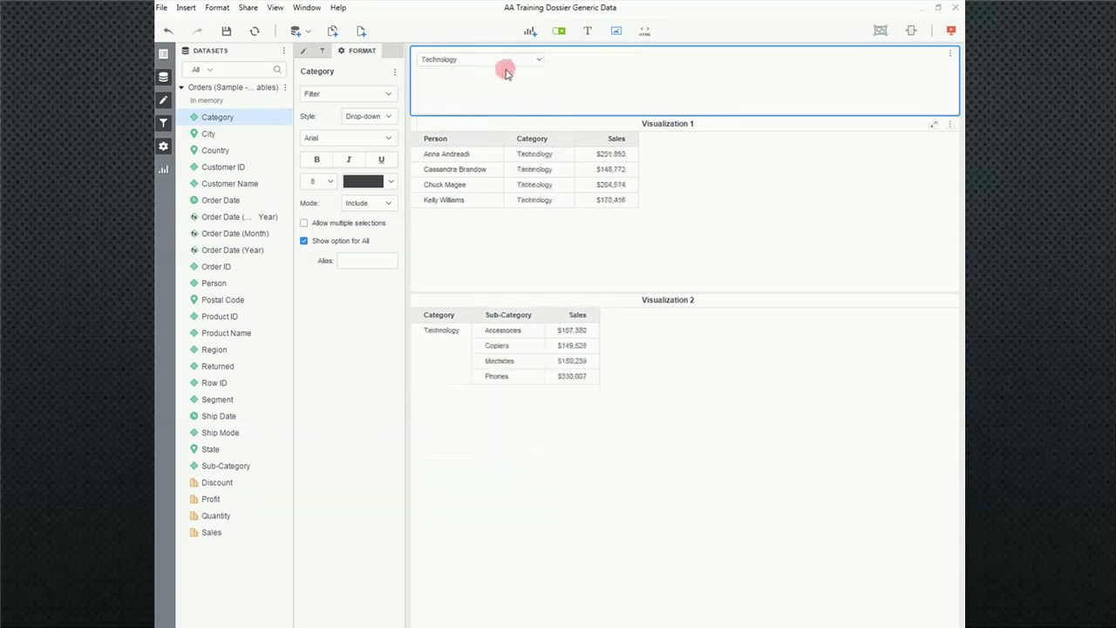
Step: Allow multiple selections and tick Furniture, Office Supplies and Technology together
left_click(304, 224)
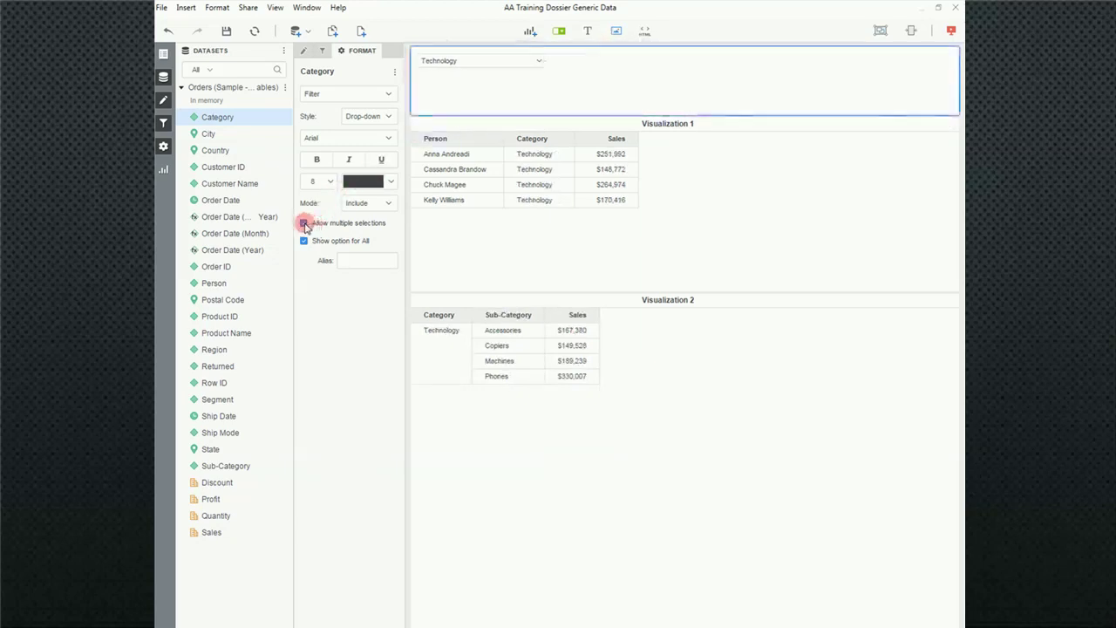
left_click(537, 61)
left_click(426, 99)
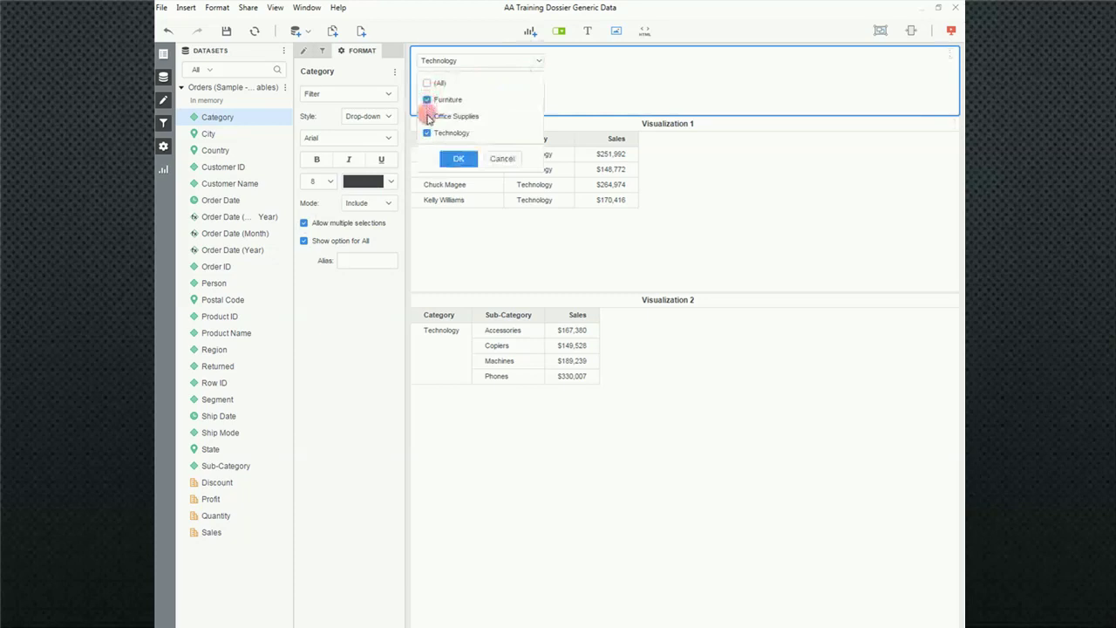
left_click(426, 116)
left_click(457, 159)
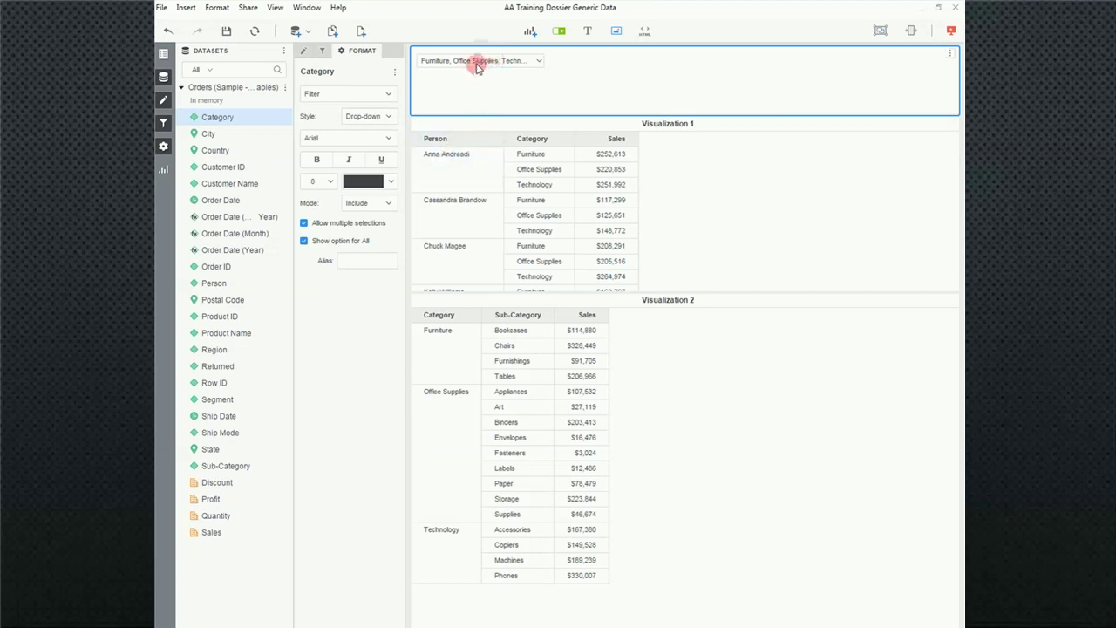
left_click(387, 116)
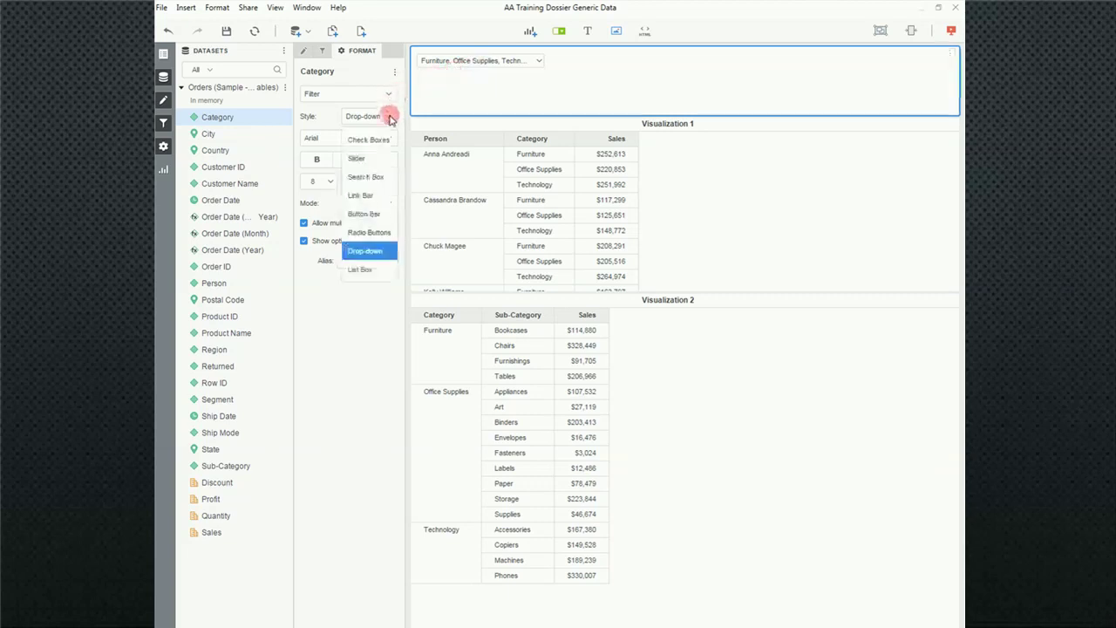
Step: Make the Category filter a list box with only Furniture selected
left_click(363, 269)
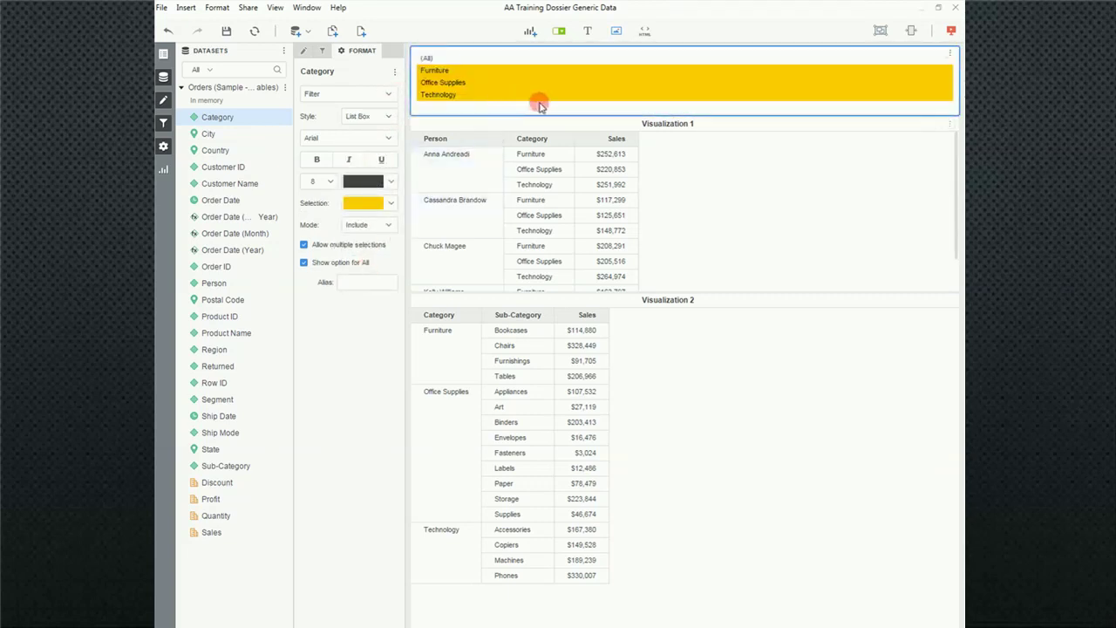
left_click(390, 117)
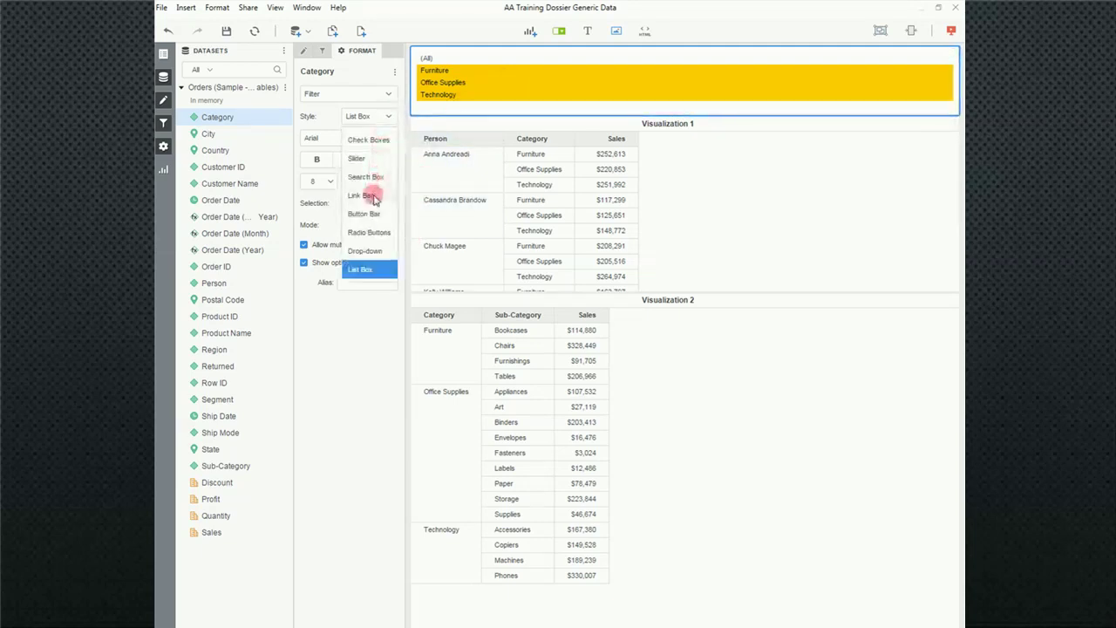
left_click(516, 72)
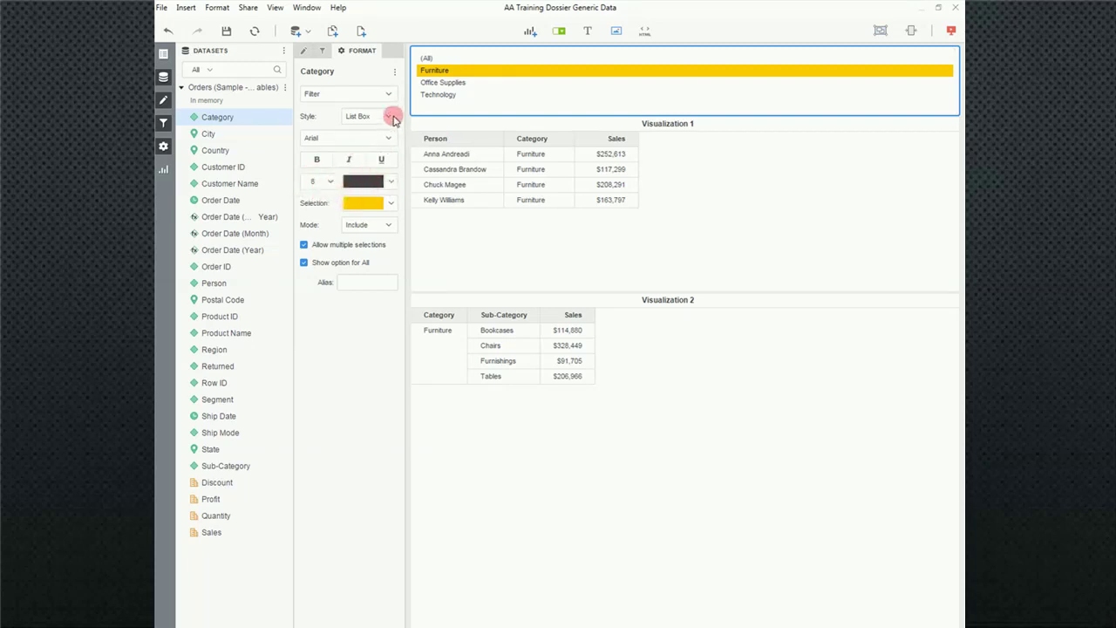
Step: Try the link bar style, then switch the Category filter back to a list box
left_click(389, 118)
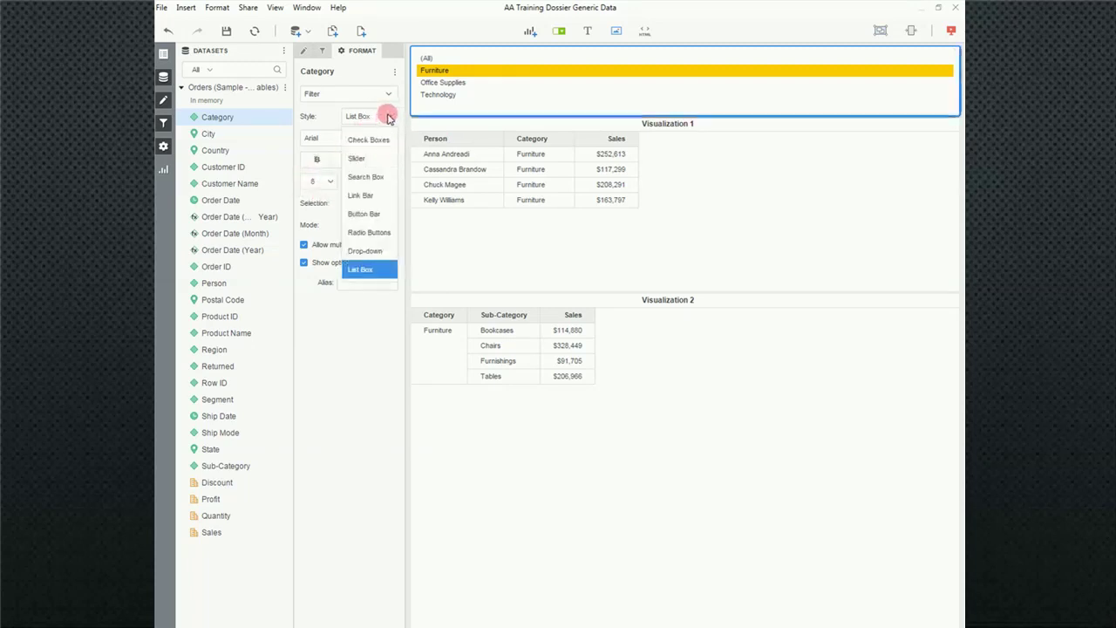
left_click(373, 196)
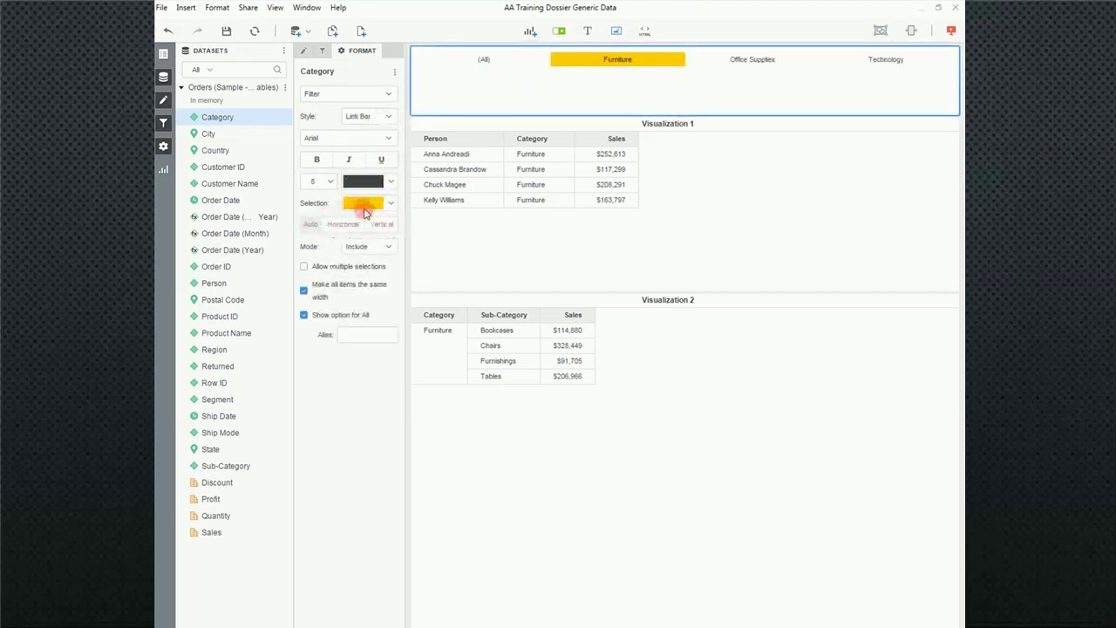
left_click(388, 116)
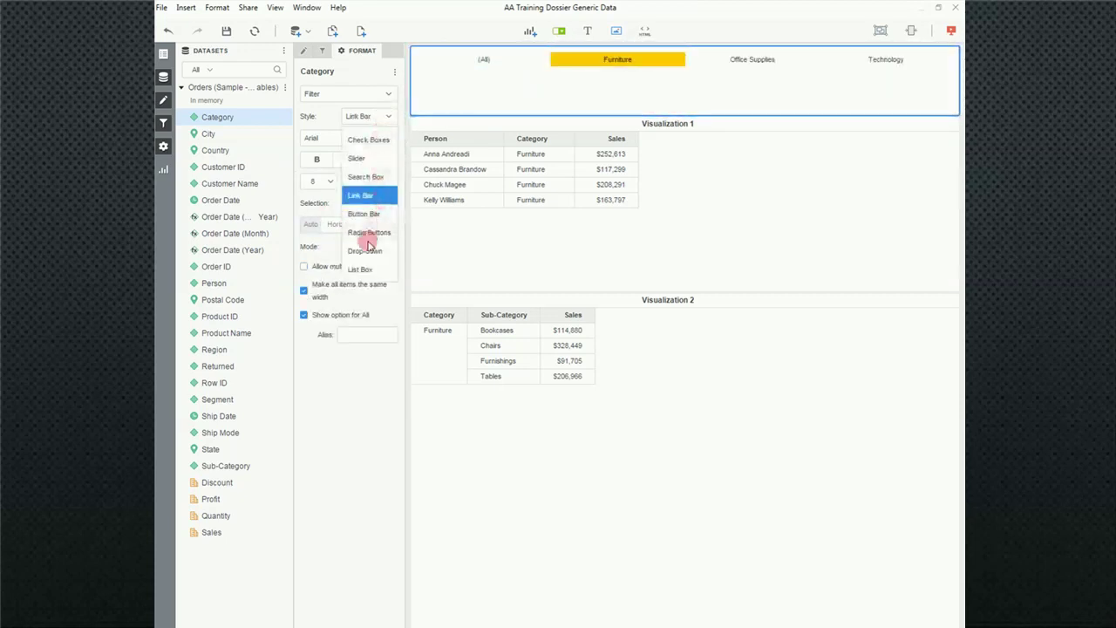
left_click(360, 271)
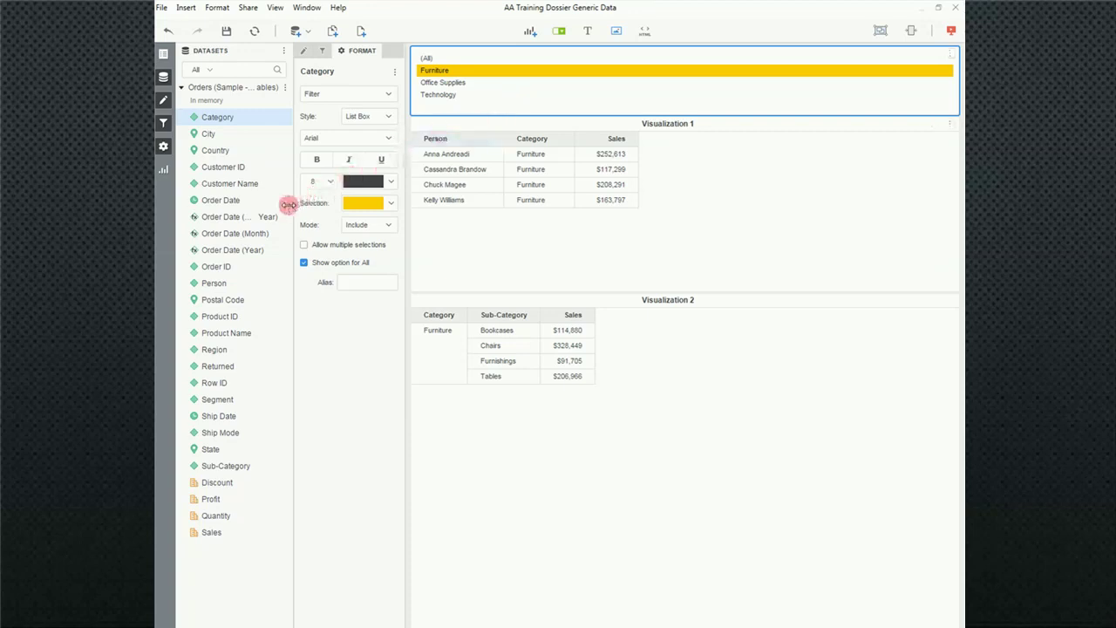
left_click_drag(212, 204, 543, 45)
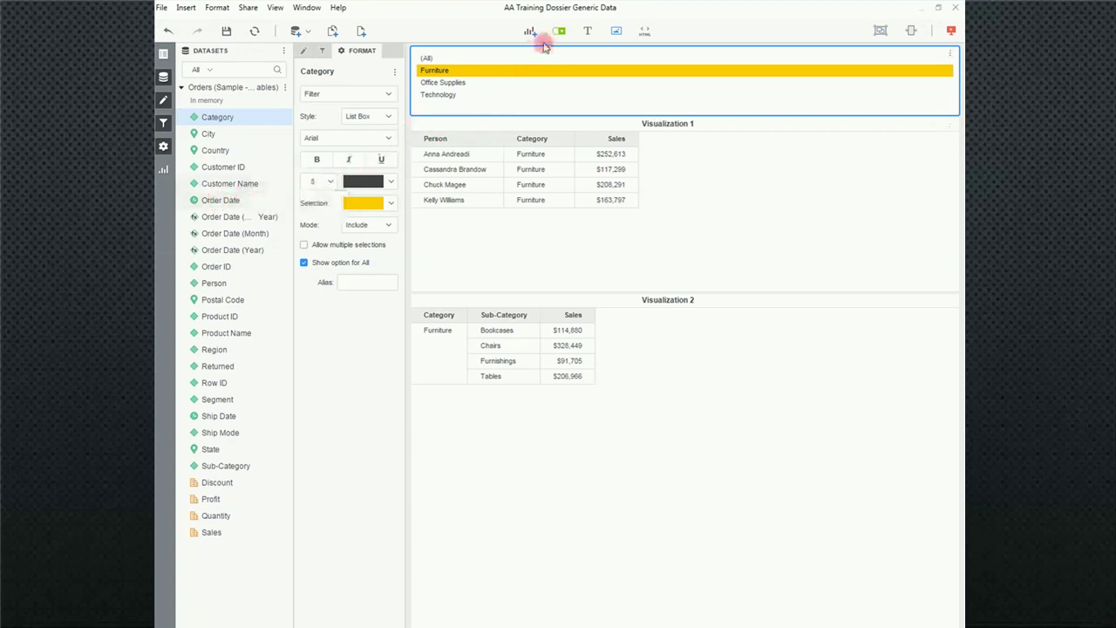
Step: Add an Order Date filter in a new top container targeting Visualization 1
left_click(562, 32)
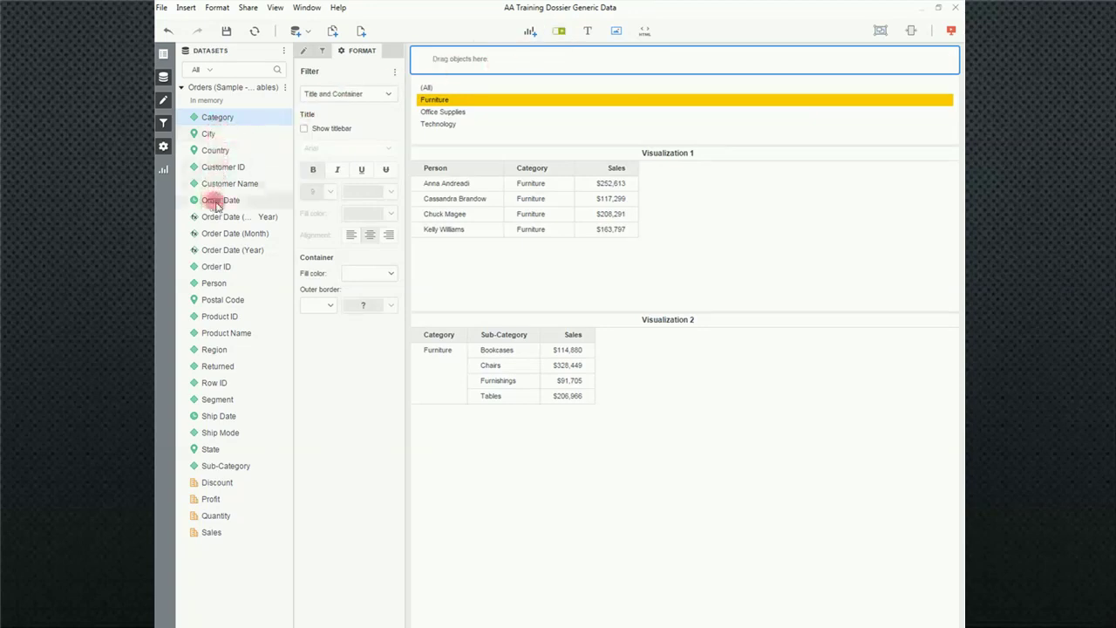
left_click_drag(212, 200, 531, 63)
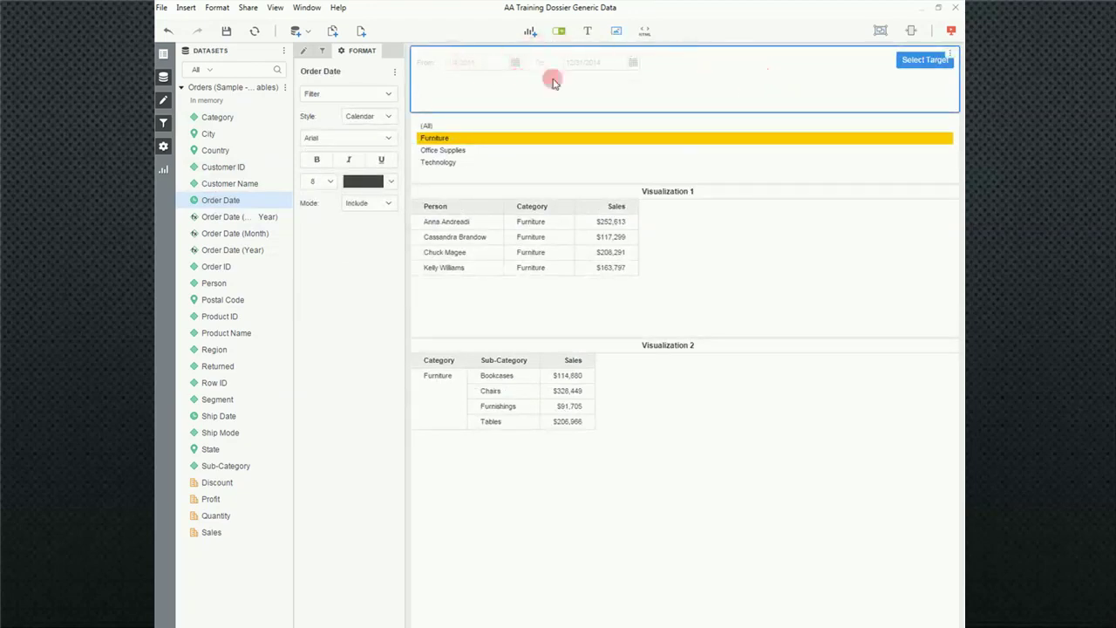
left_click(910, 63)
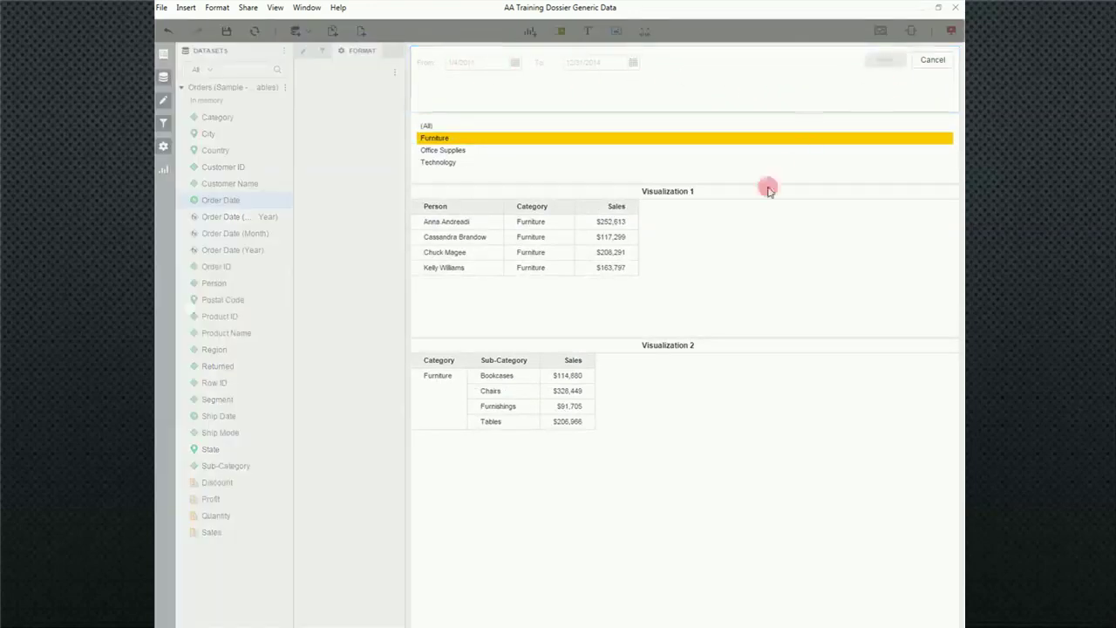
left_click(722, 261)
left_click(885, 60)
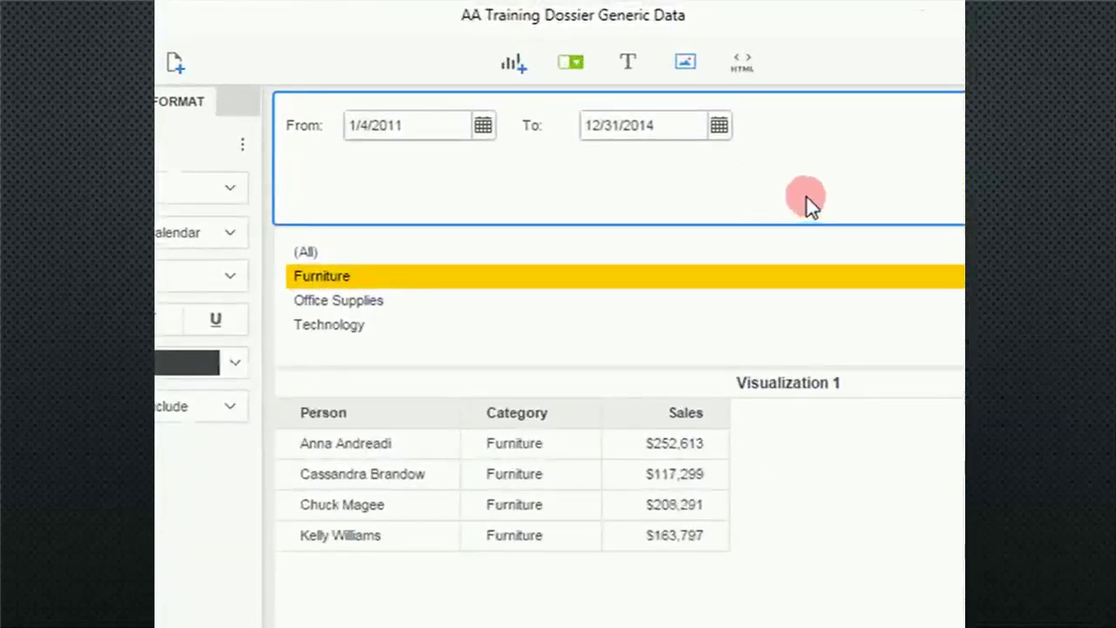
Step: Try a Dynamic Date start in the From calendar, then cancel the change
left_click(482, 128)
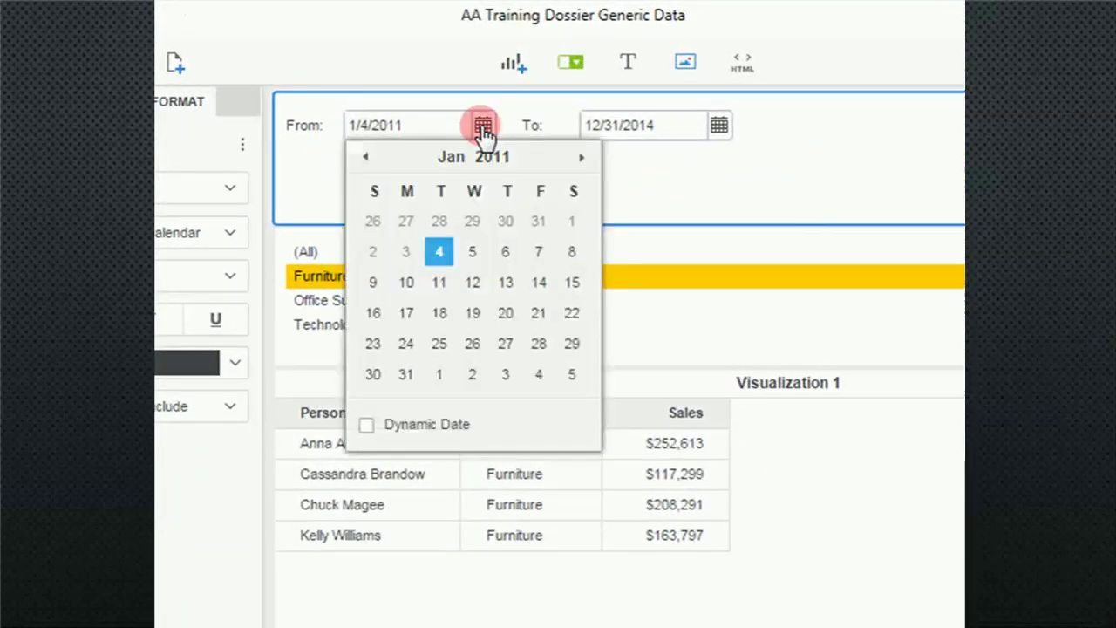
left_click(366, 425)
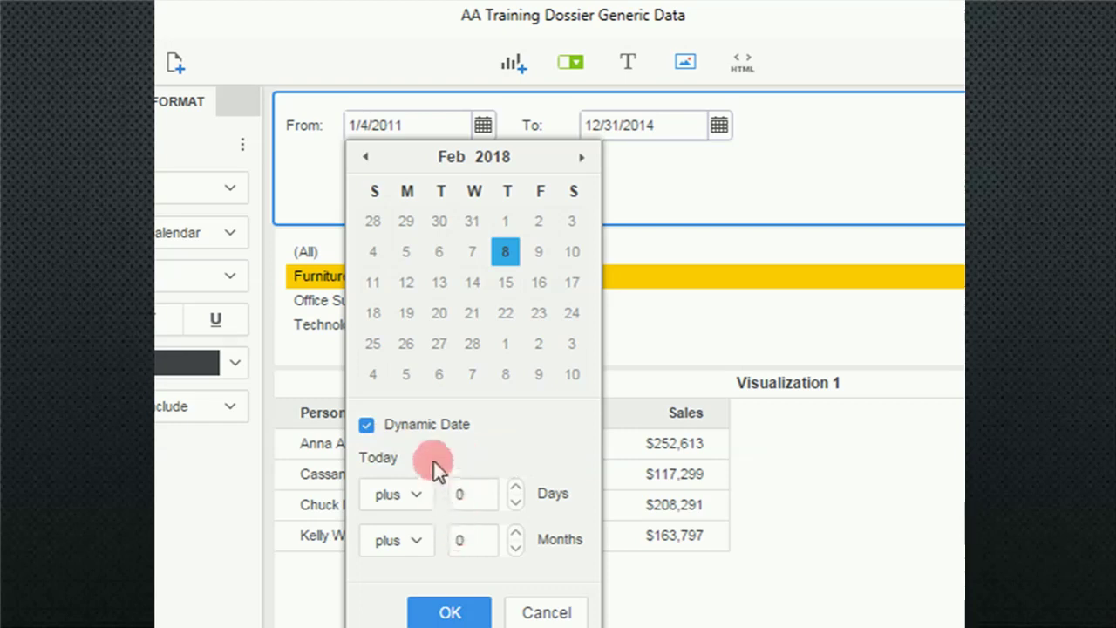
left_click(550, 613)
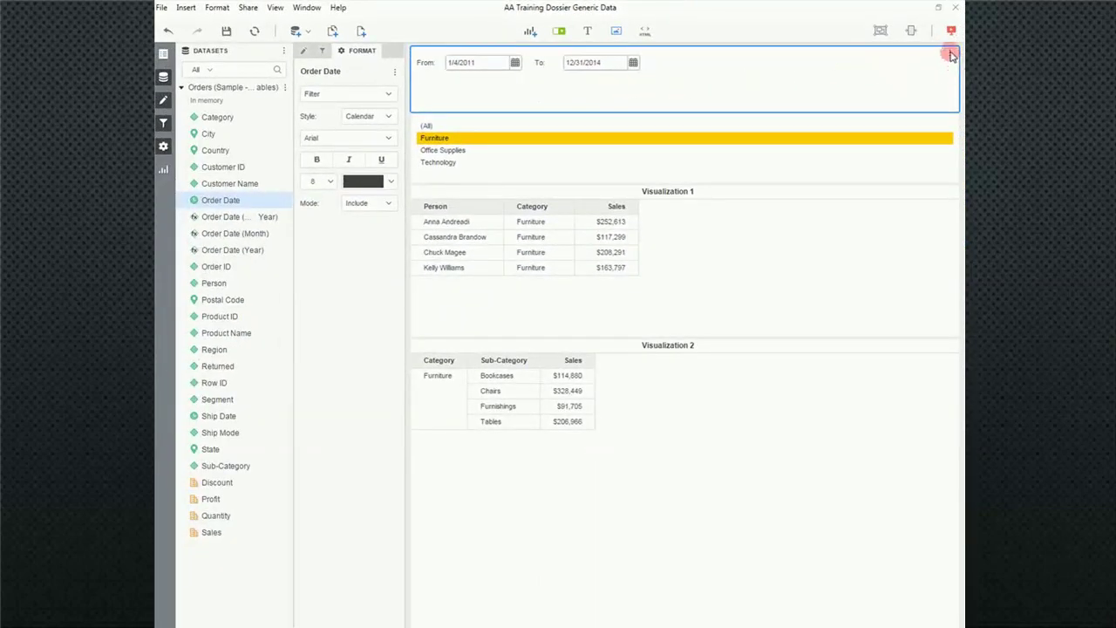
left_click(950, 54)
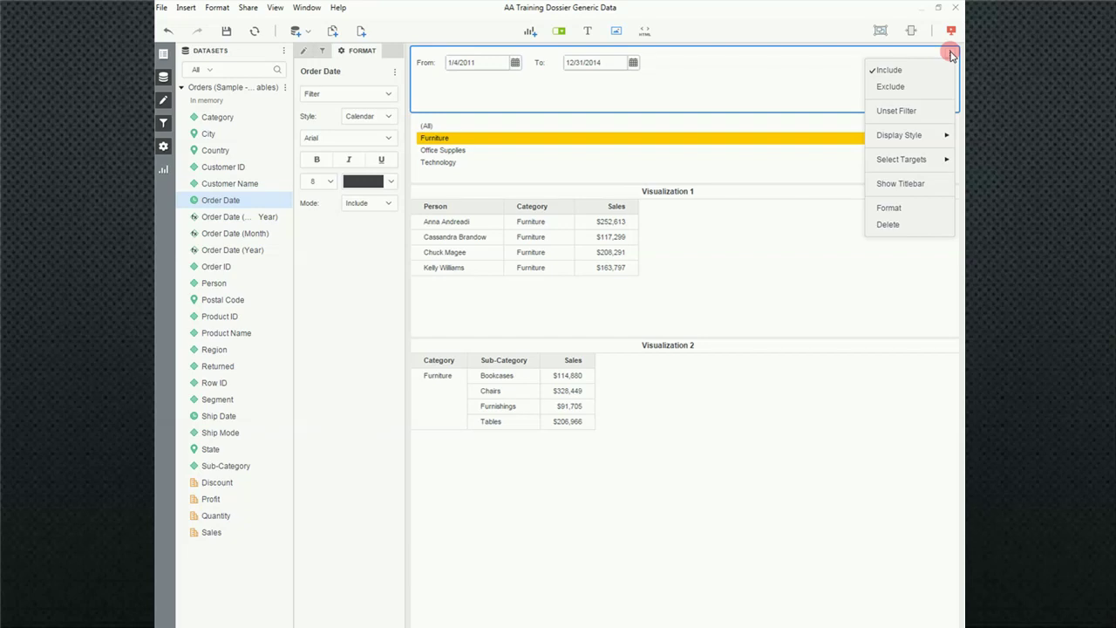
Step: Delete the Order Date filter and add Sub-Category in a new filter container
left_click(882, 225)
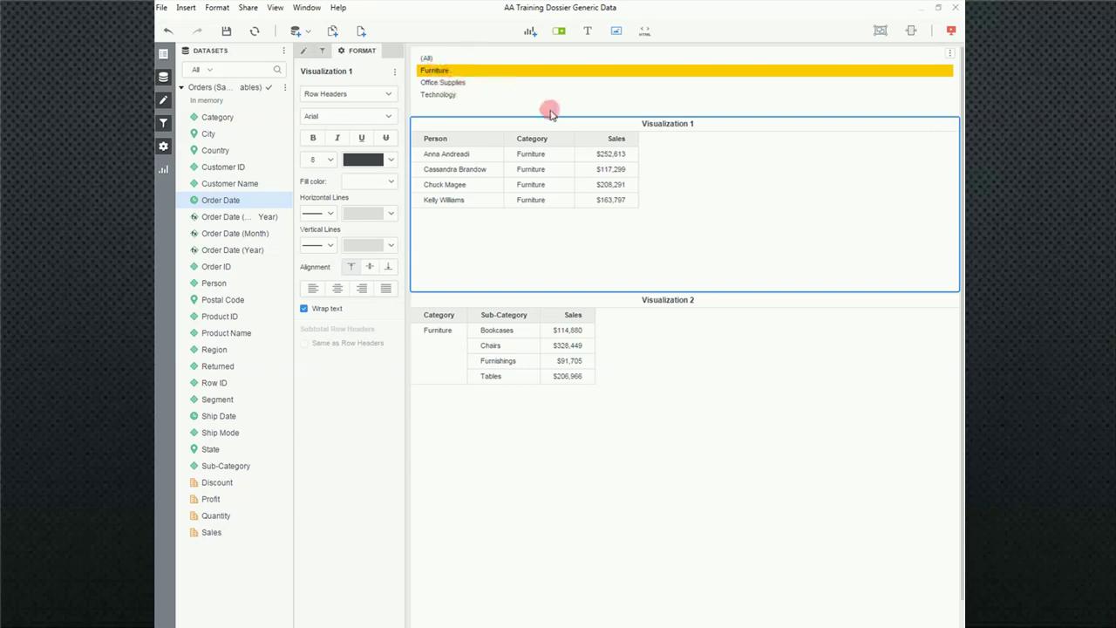
left_click_drag(552, 116, 553, 156)
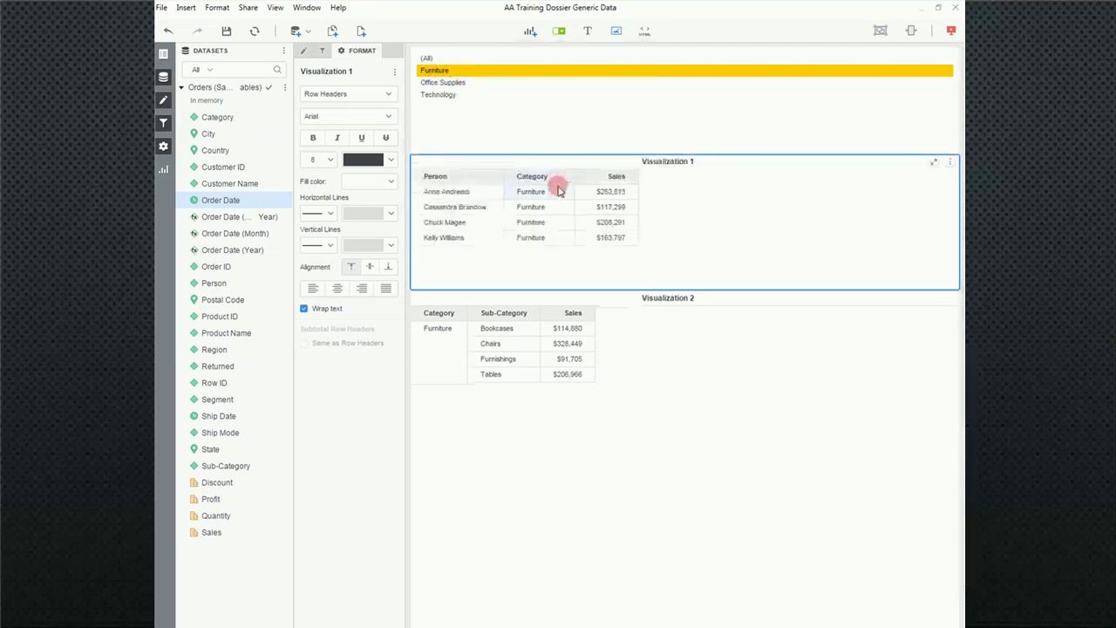
left_click(562, 32)
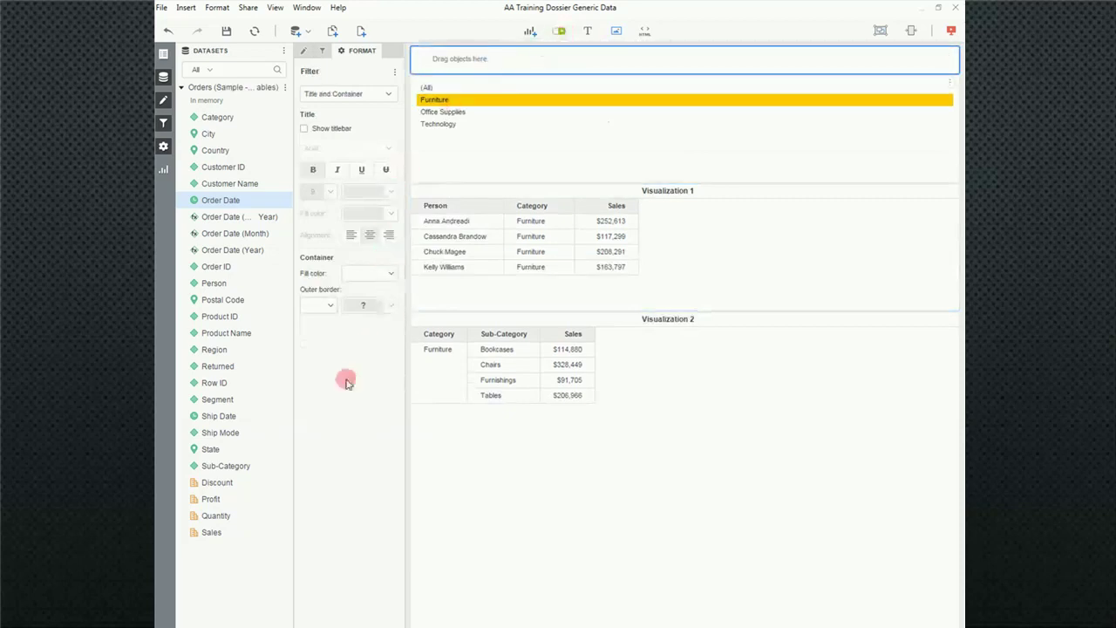
left_click_drag(247, 468, 544, 62)
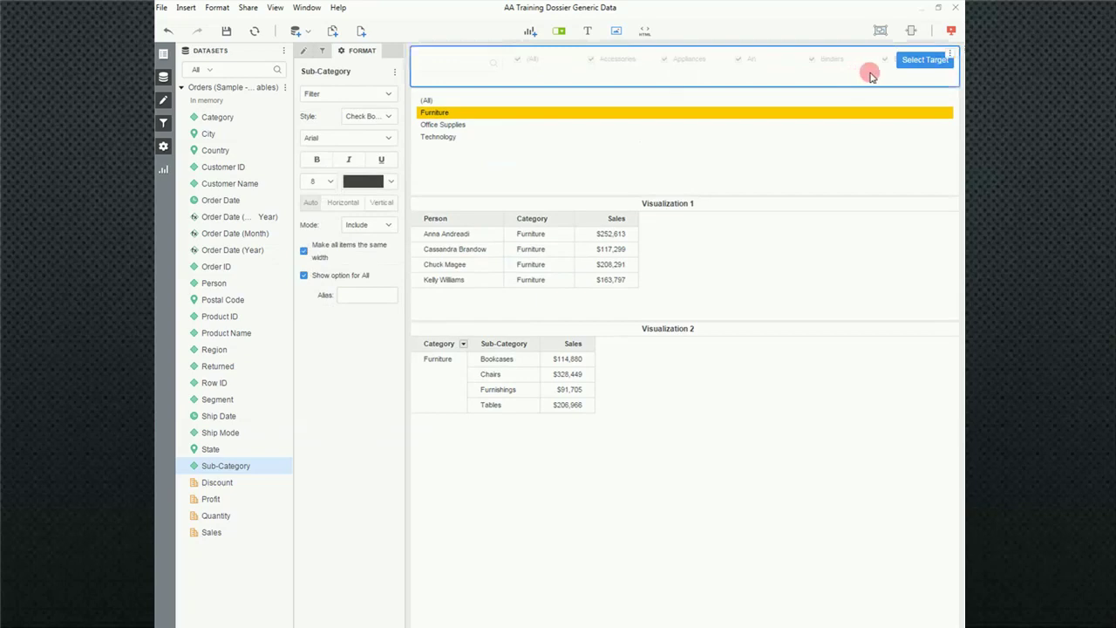
Step: Target the Sub-Category filter at both Visualization 1 and Visualization 2
left_click(926, 61)
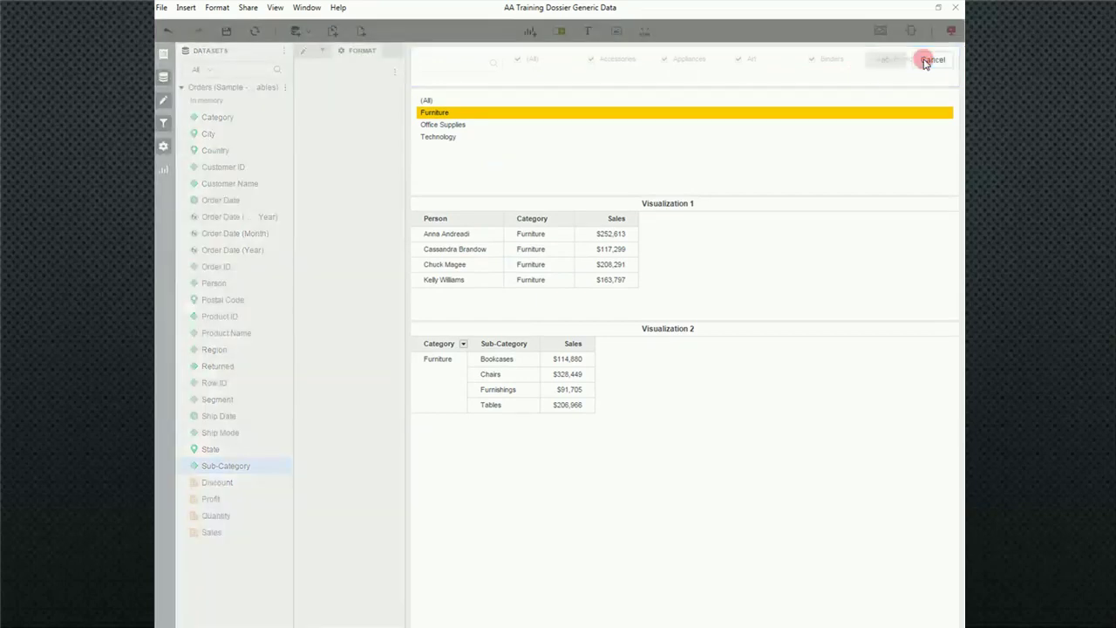
left_click(725, 262)
left_click(713, 402)
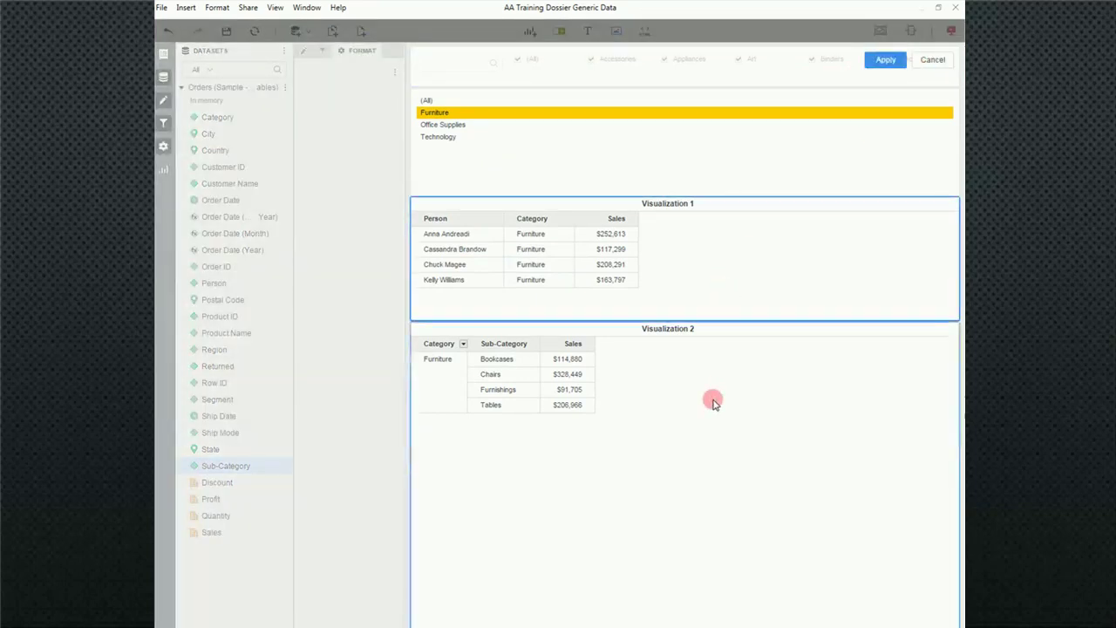
left_click(886, 60)
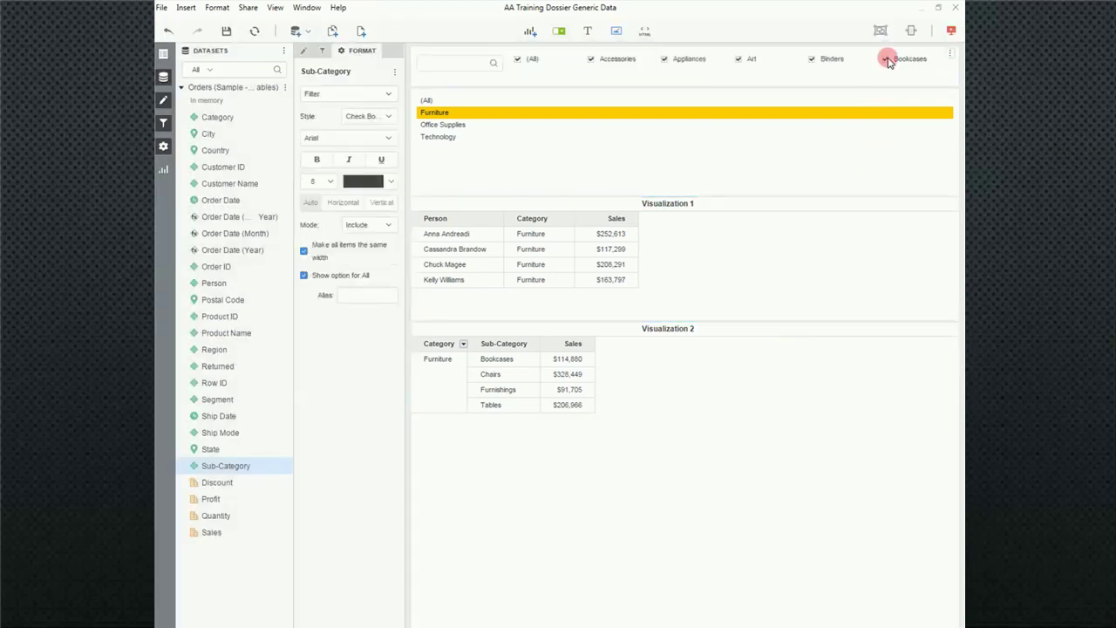
Step: Display Sub-Category as a list box placed beside the Category list
left_click(950, 54)
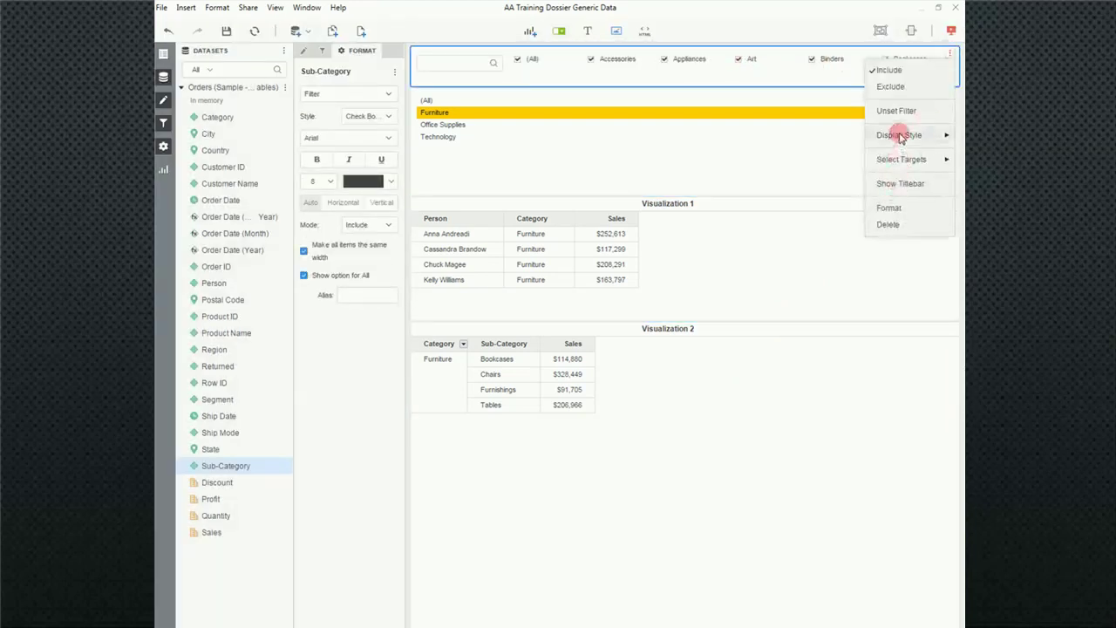
left_click(904, 136)
left_click(802, 255)
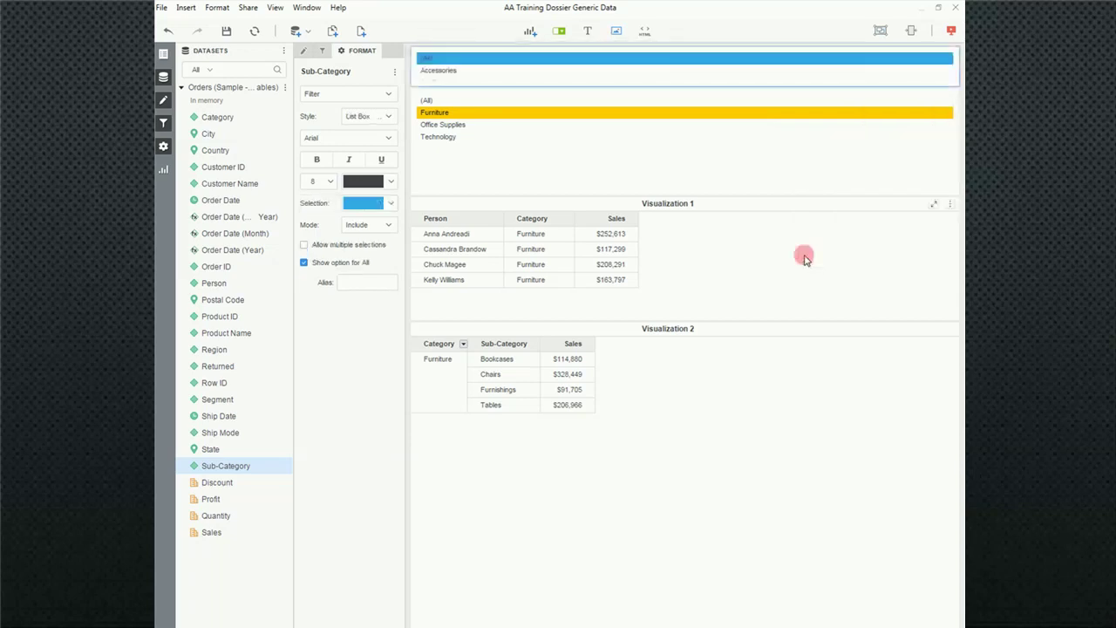
left_click_drag(574, 57, 776, 91)
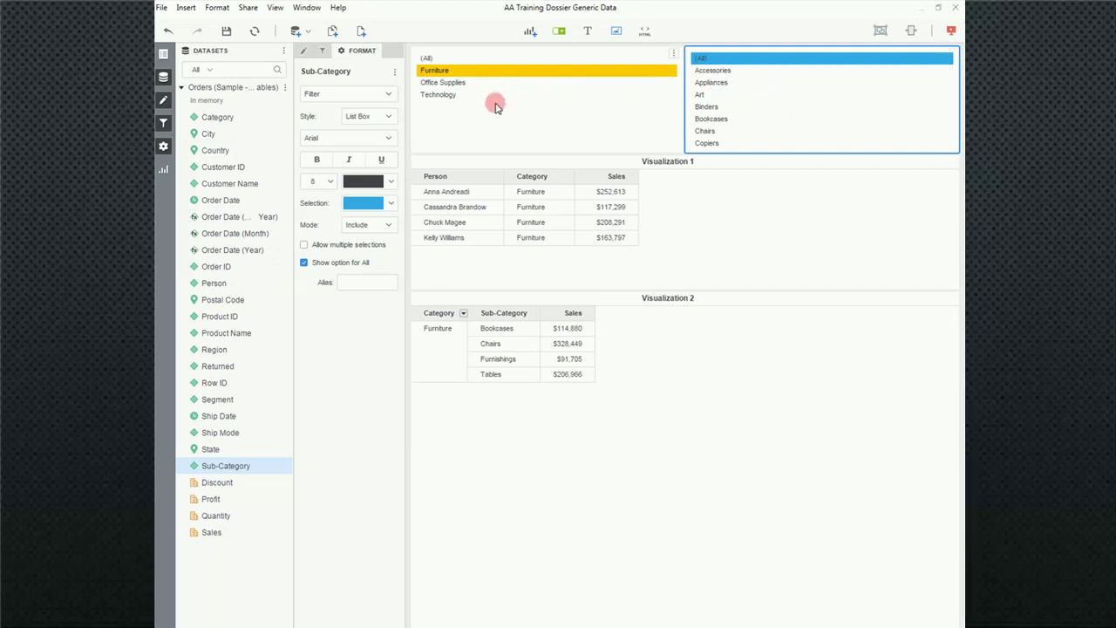
Step: Select Office Supplies, then Copiers, then switch Category to Technology
left_click(440, 83)
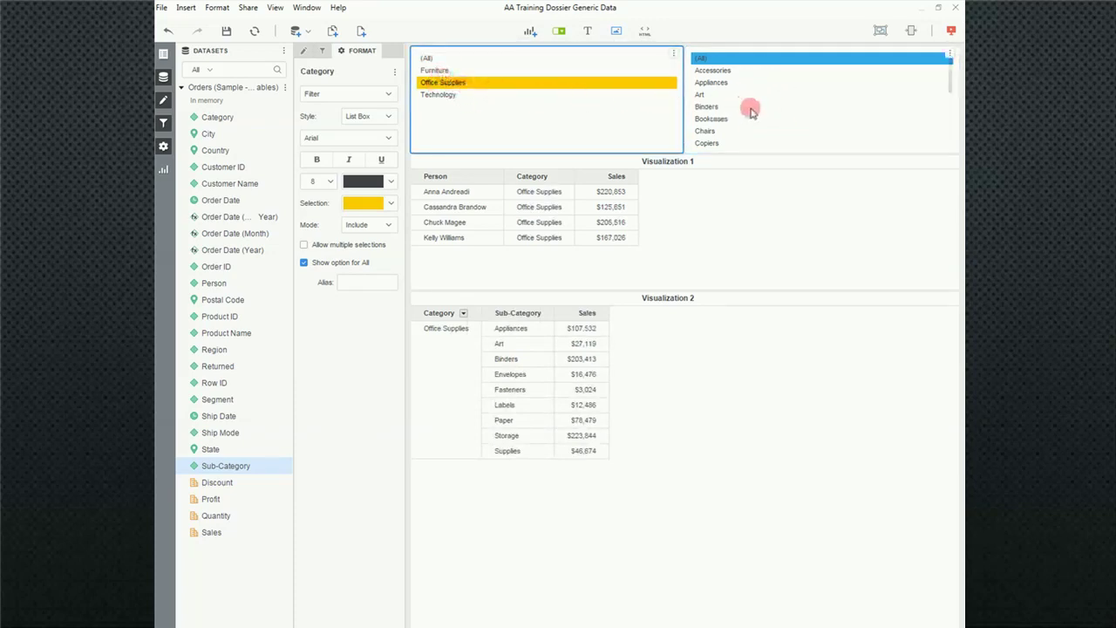
left_click(704, 143)
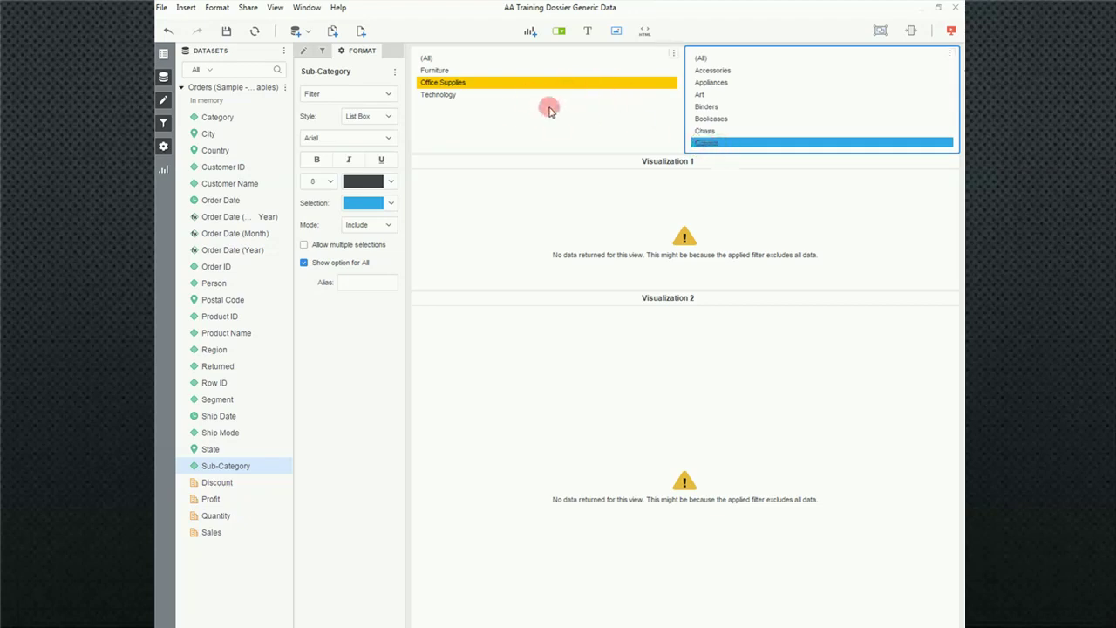
left_click(476, 85)
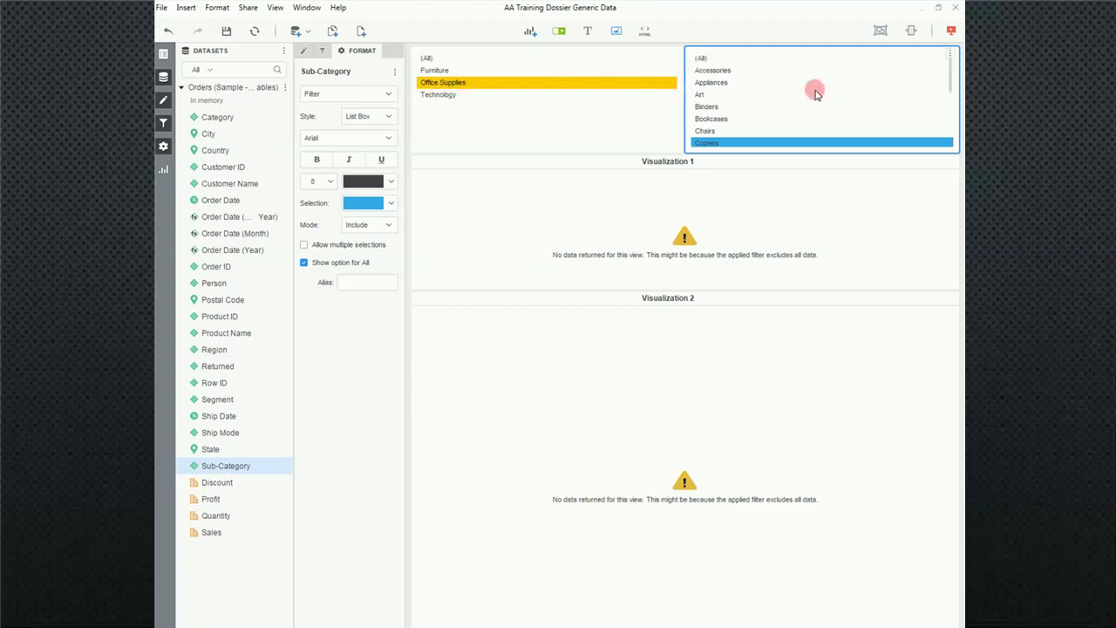
left_click(443, 94)
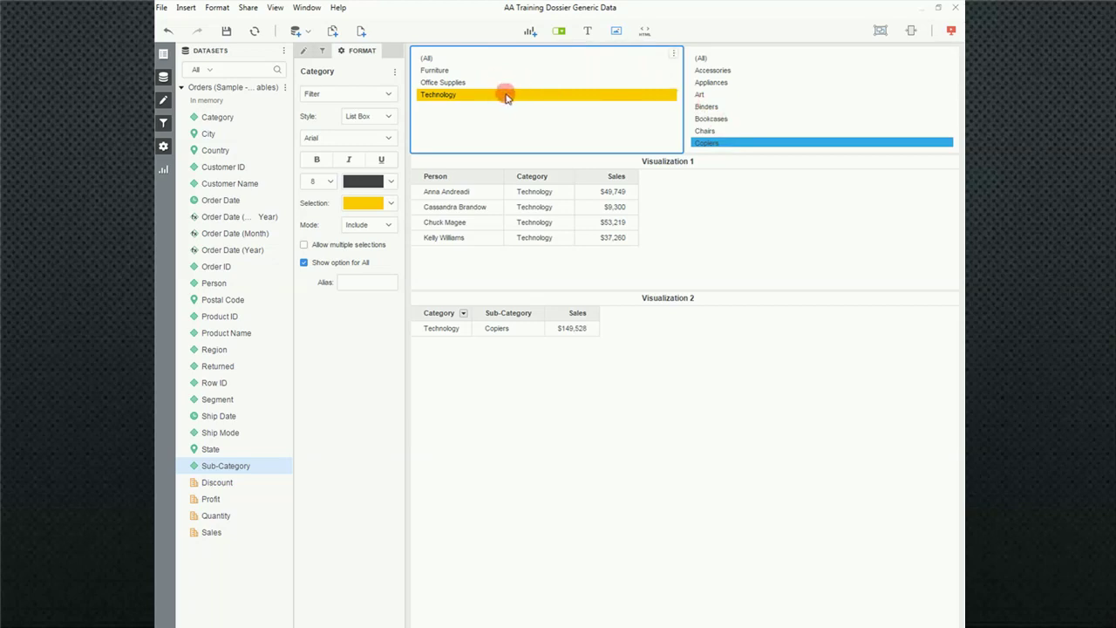
Step: Add Sub-Category as a target of the Category filter
left_click(674, 57)
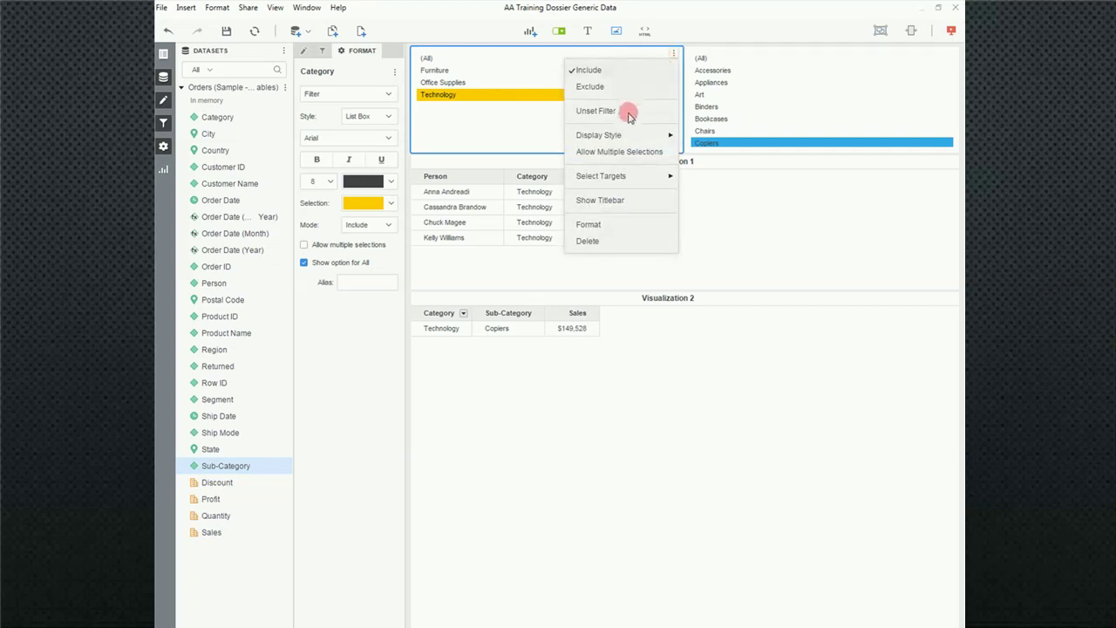
mouse_move(604, 177)
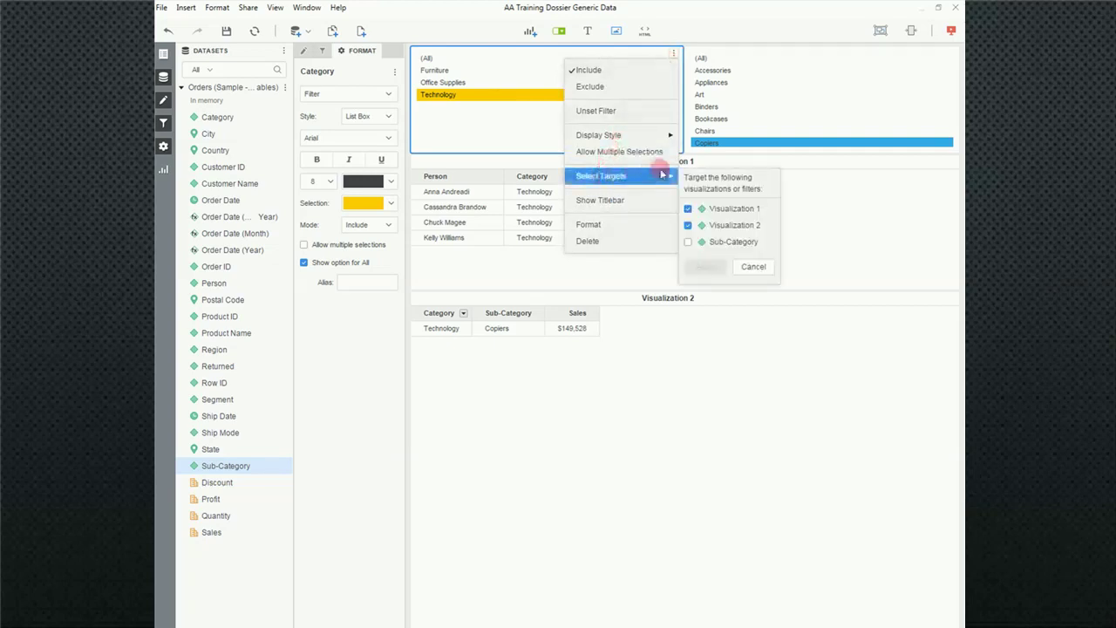
left_click(688, 243)
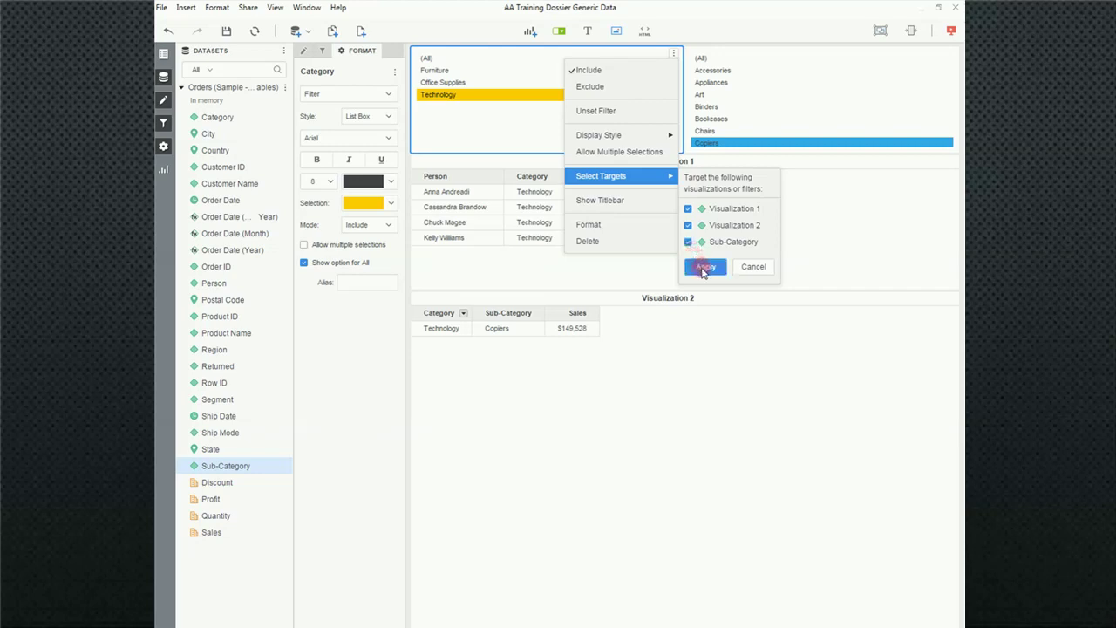
left_click(704, 268)
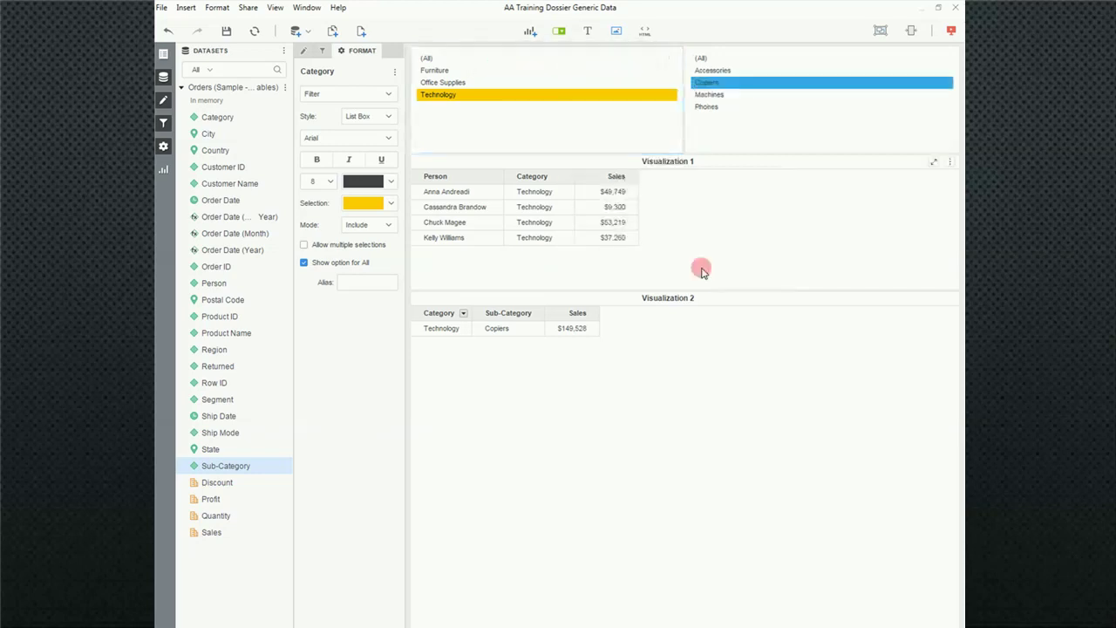
Step: Switch Category through Office Supplies to Furniture and pick Bookcases in Sub-Category
left_click(445, 83)
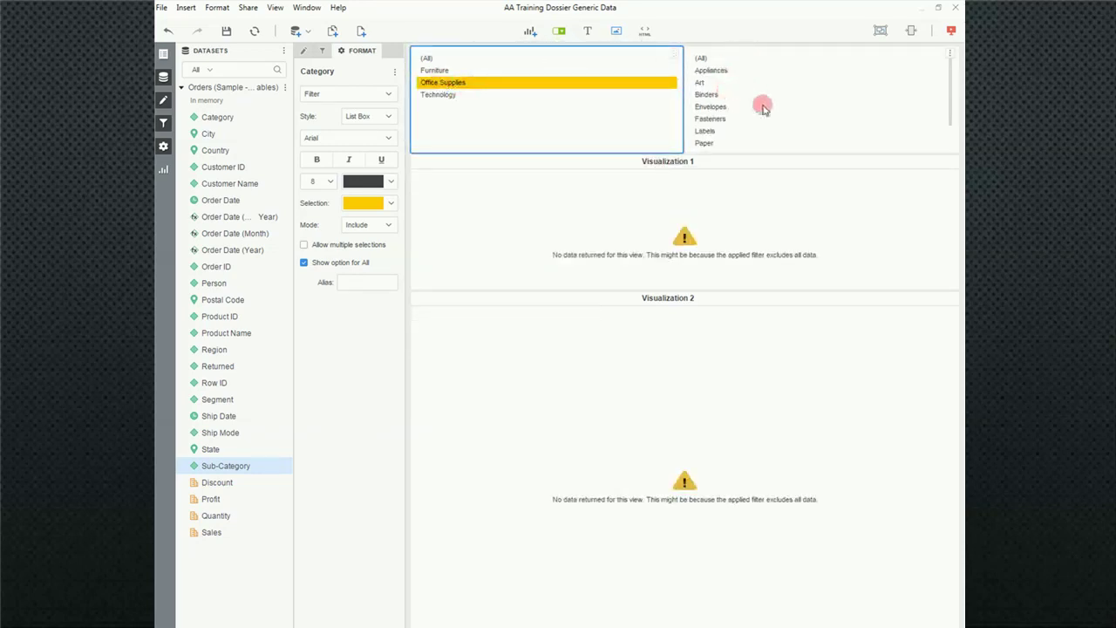
left_click(436, 70)
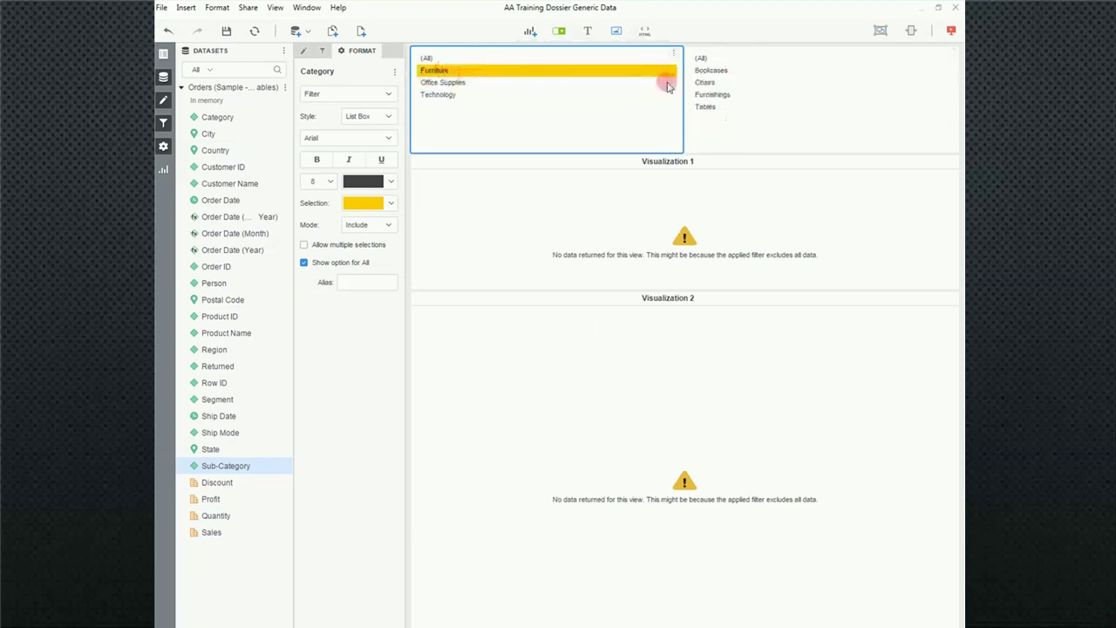
left_click(708, 70)
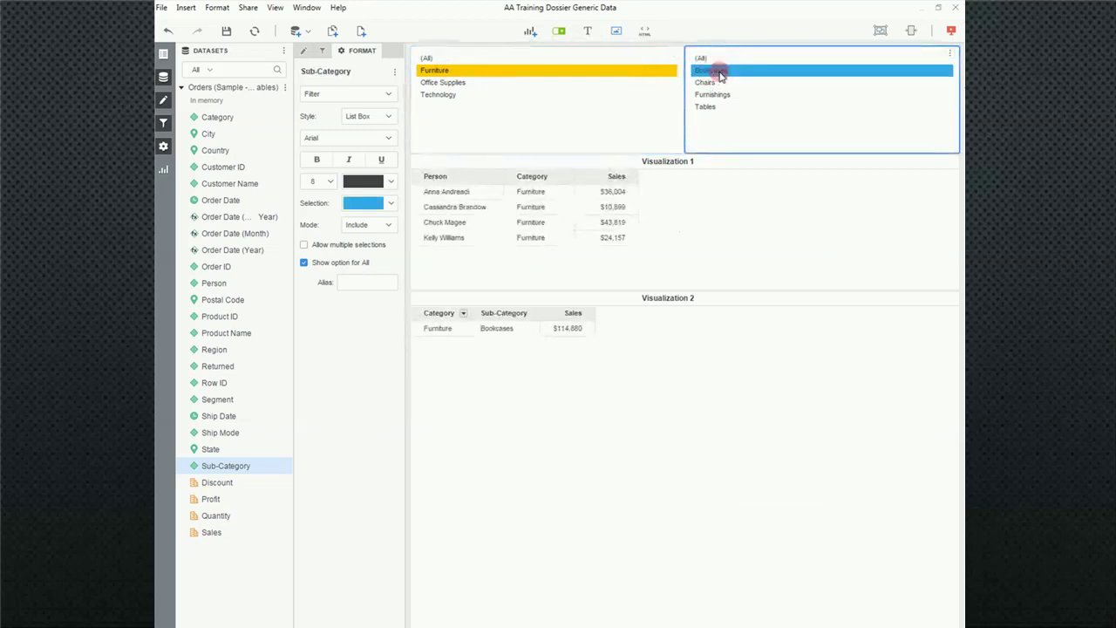